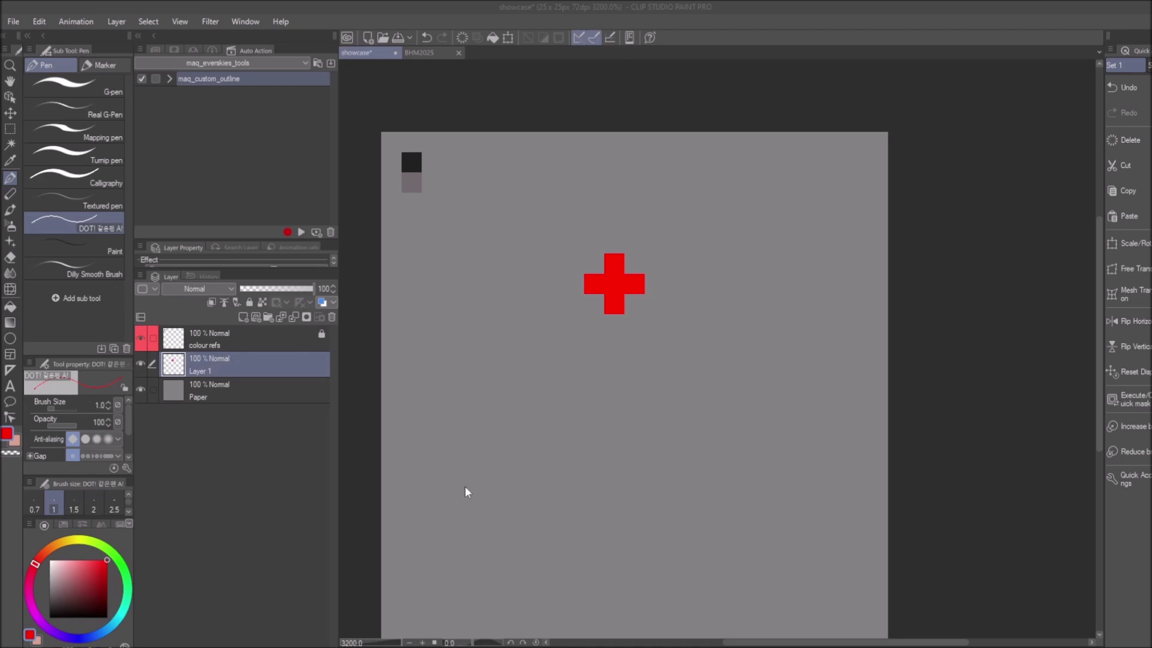
Play the maq_custom_outline auto action on the red cross and undo the outline it creates.
click(303, 232)
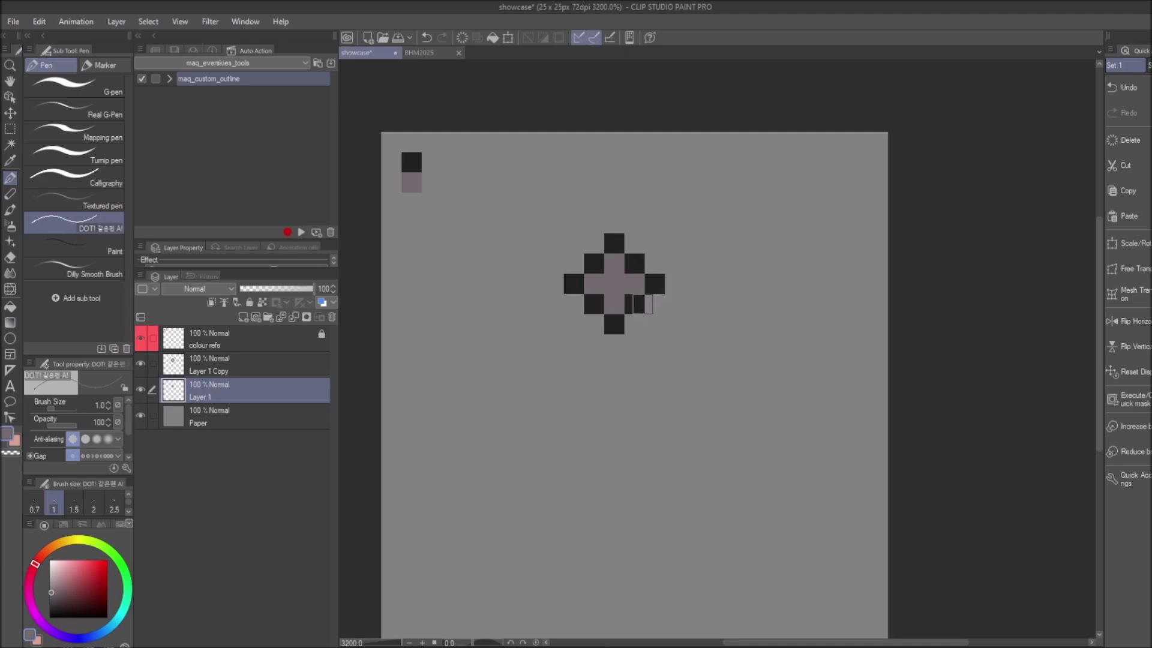
key(ctrl+z)
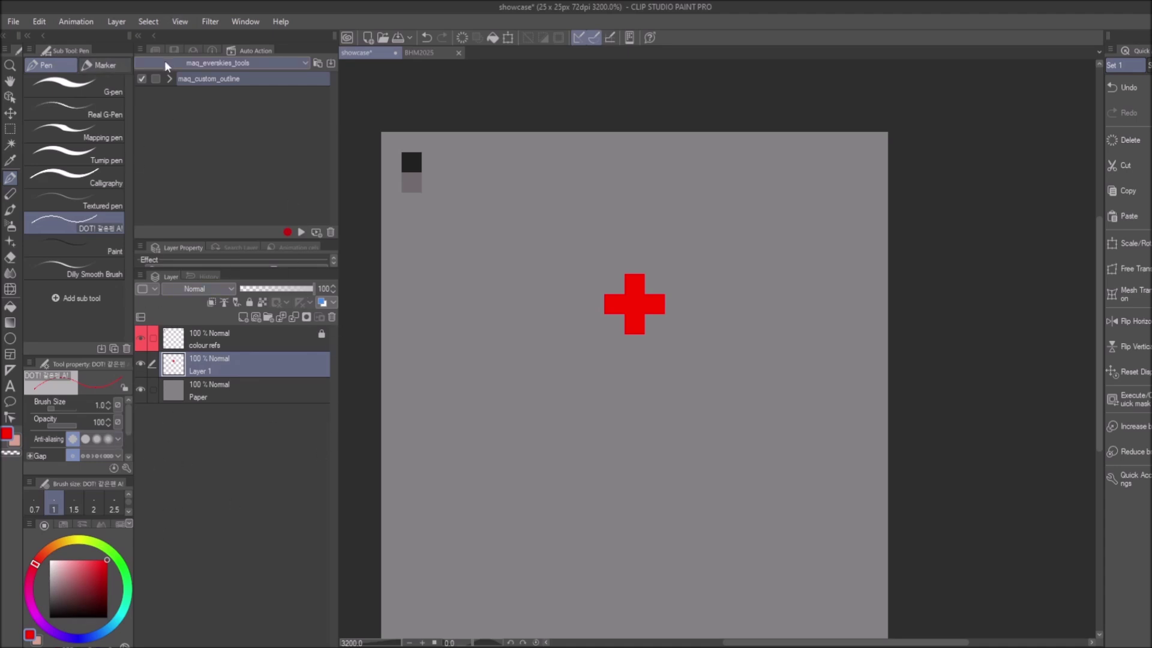
Add a new auto action named "trial" to the maq_everskies_tools set.
click(316, 232)
key(BackSpace)
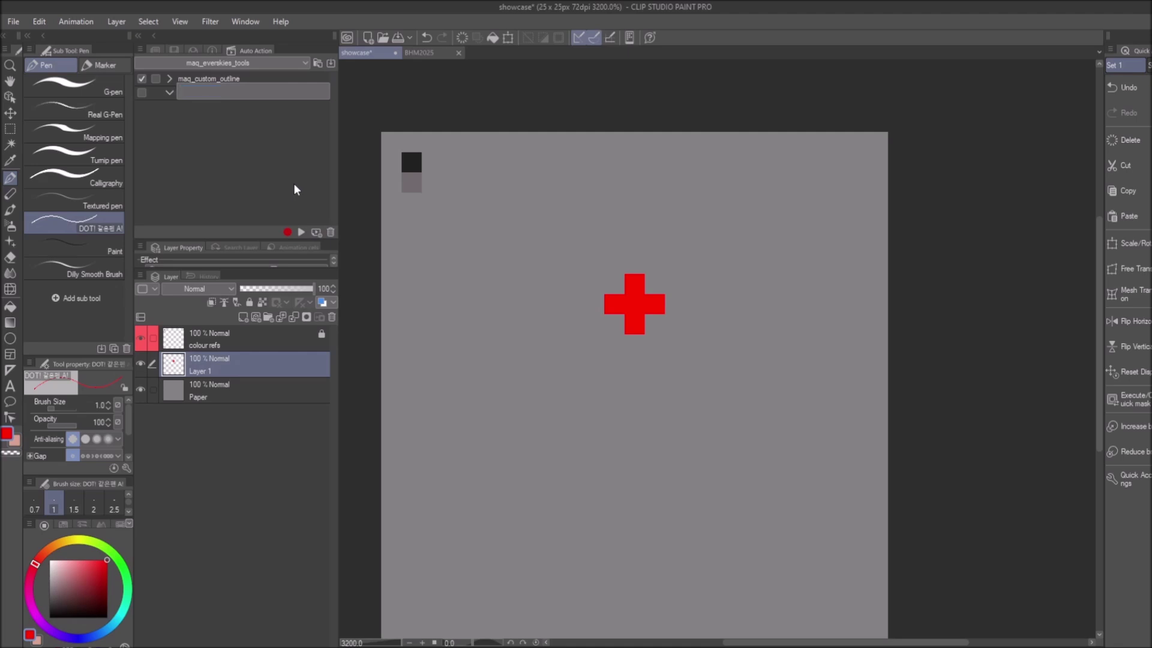
text(trial)
key(Return)
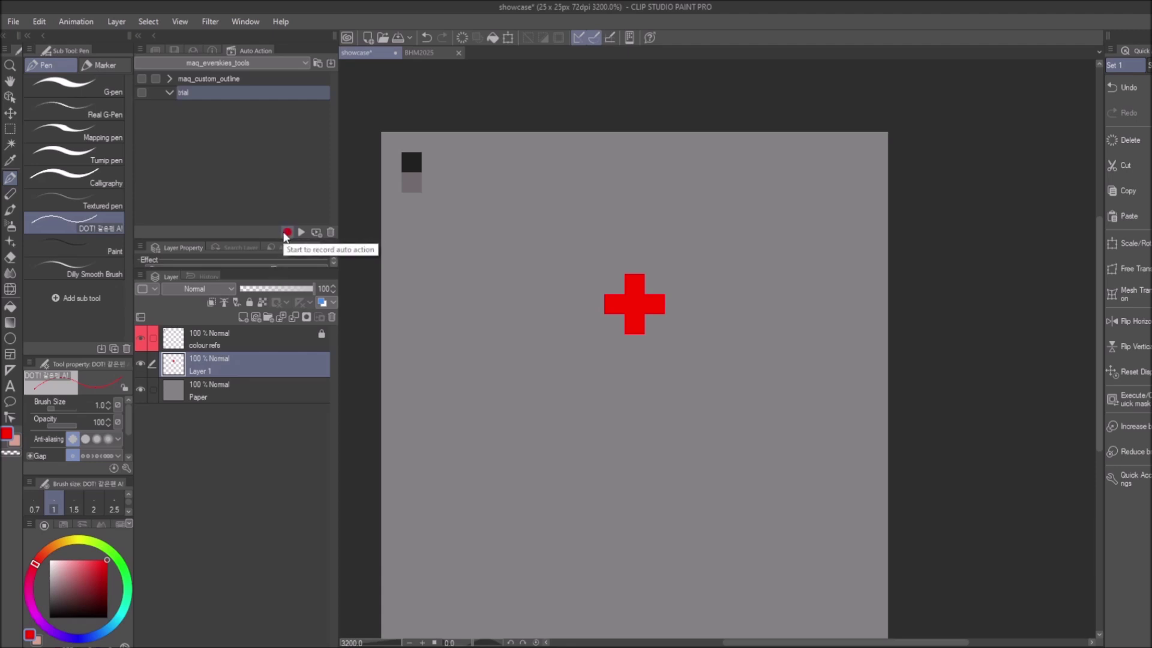
Start recording the trial action, duplicate Layer 1, and expand the action to show its recorded commands.
click(286, 232)
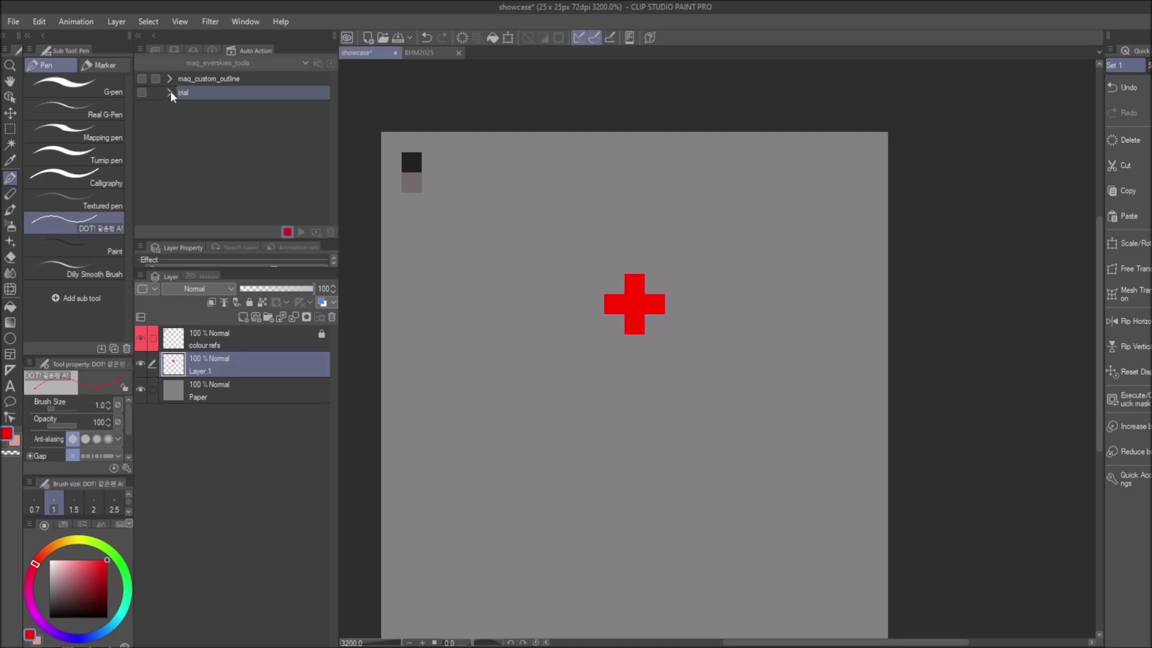
right_click(286, 354)
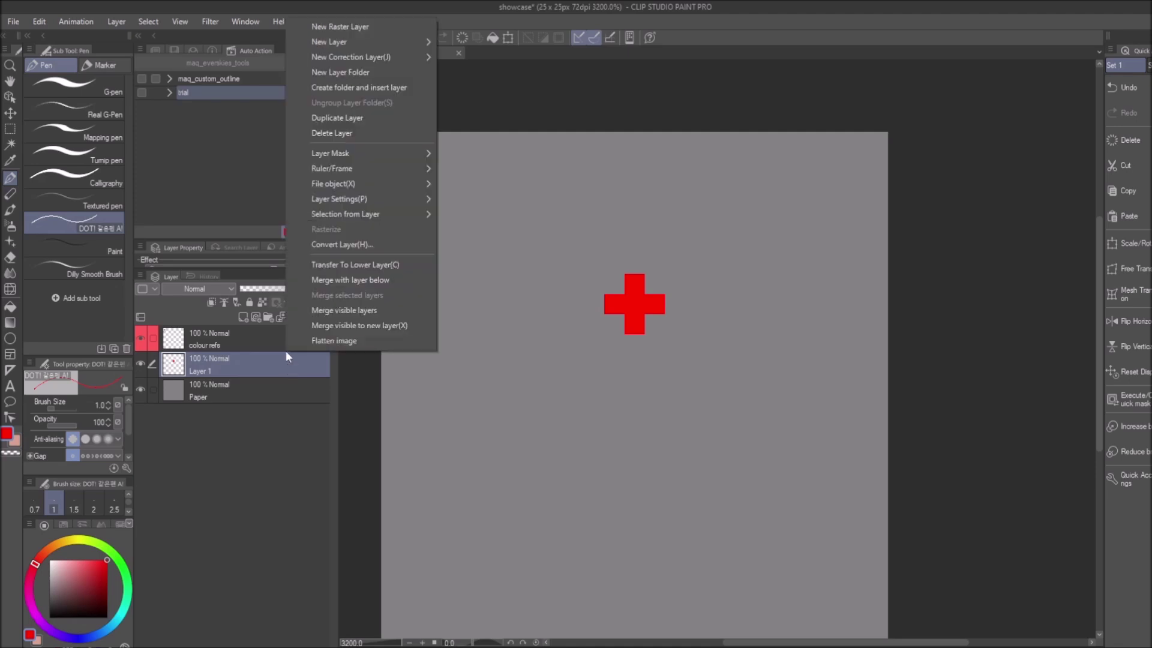
click(354, 122)
click(169, 91)
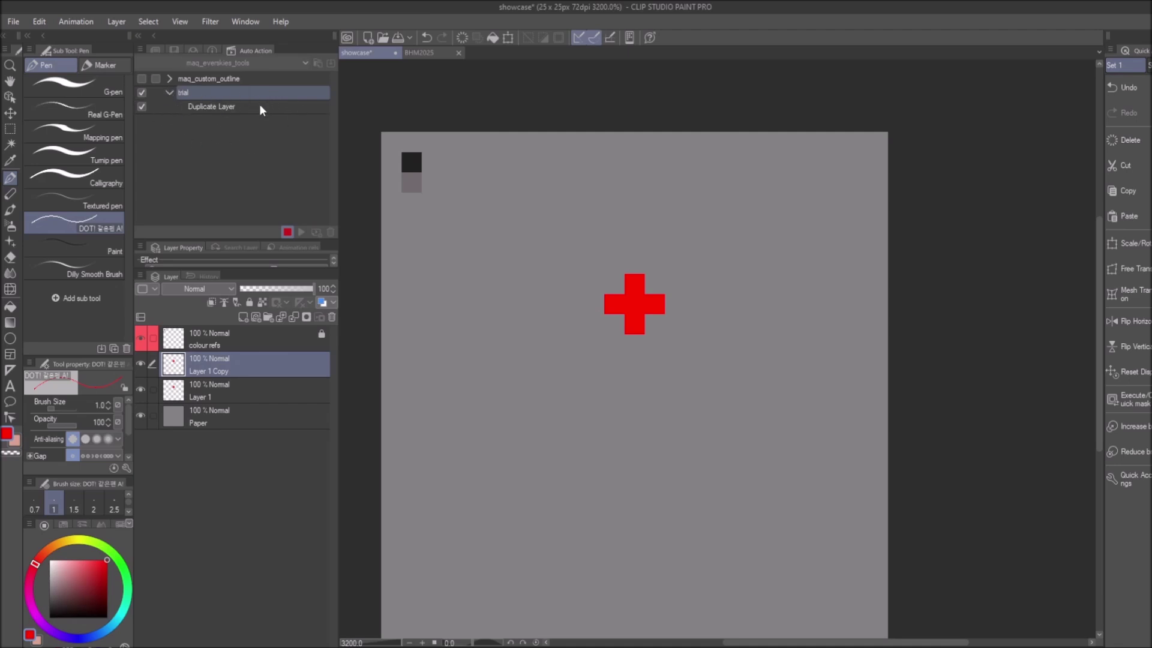
Move the duplicated layer up by one pixel and check the settings of the recorded Move command.
click(11, 112)
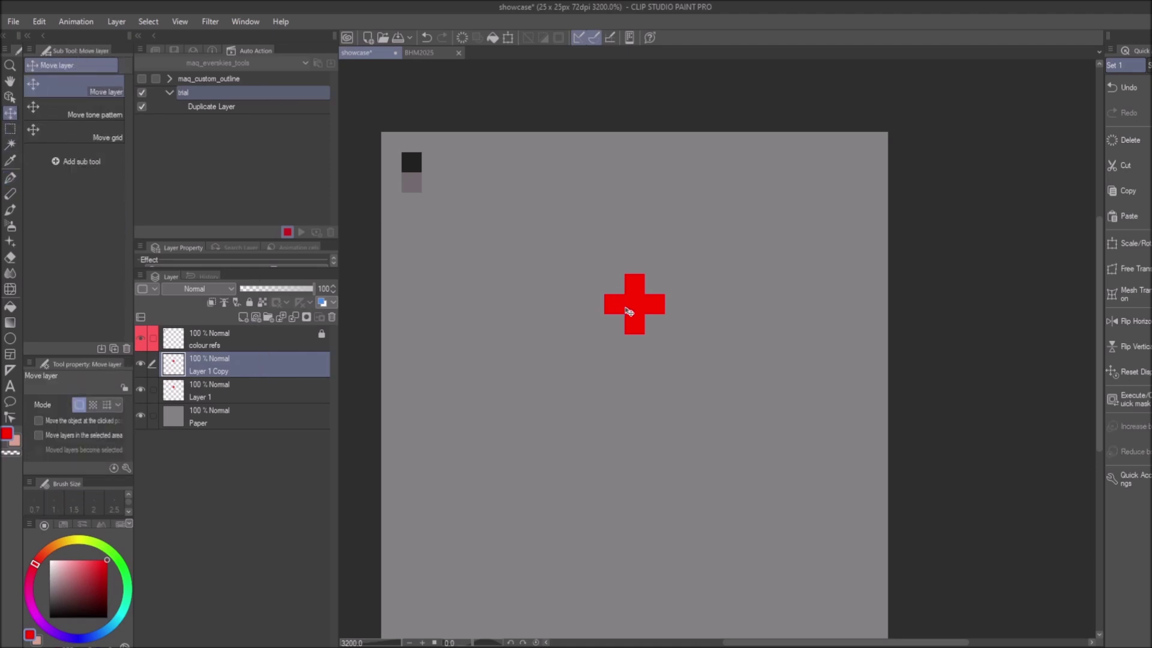
drag(626, 312, 629, 292)
click(179, 120)
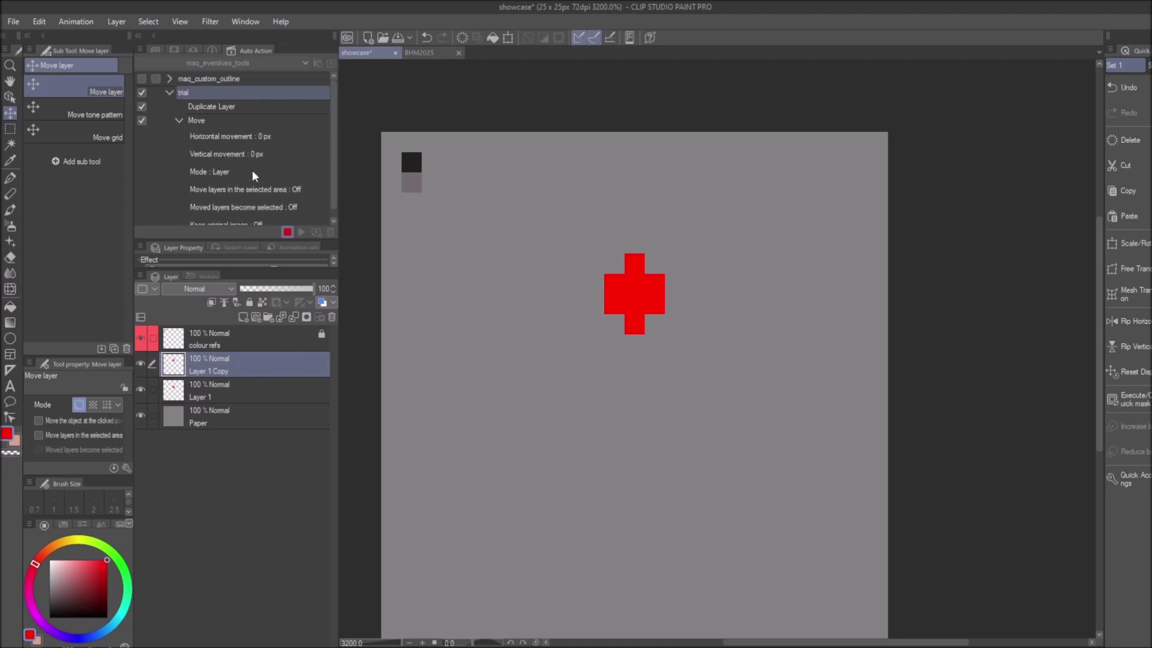
scroll(226, 150, down, 1)
scroll(207, 145, up, 1)
click(179, 120)
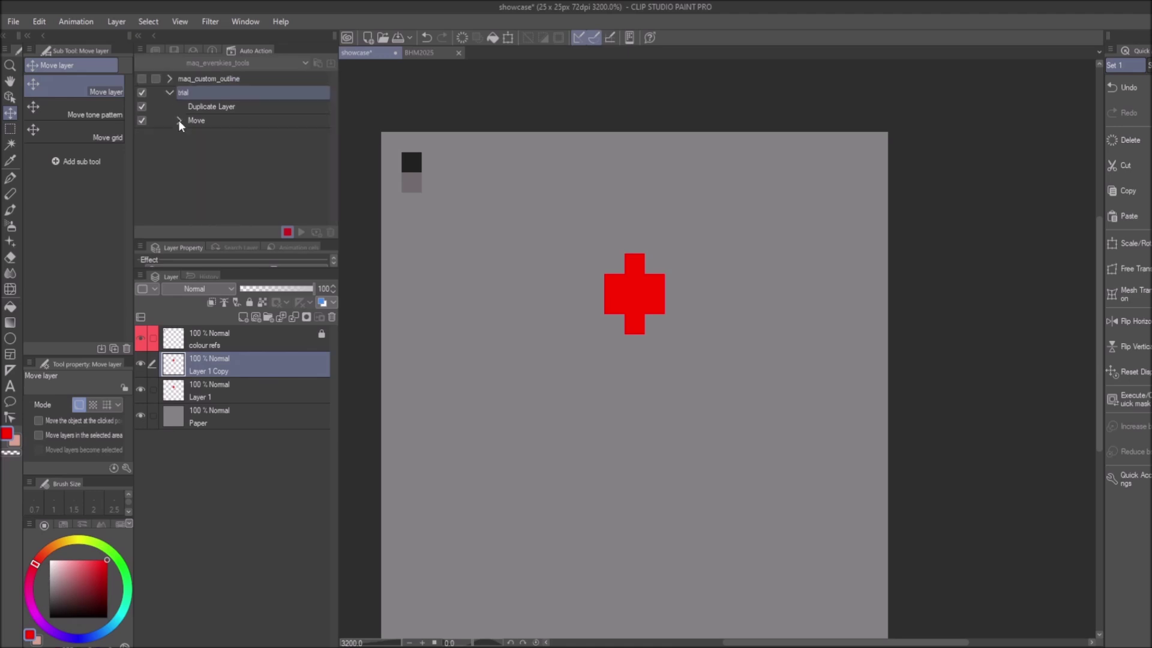
Stop recording the trial action and delete the shifted Layer 1 Copy.
click(288, 232)
click(333, 318)
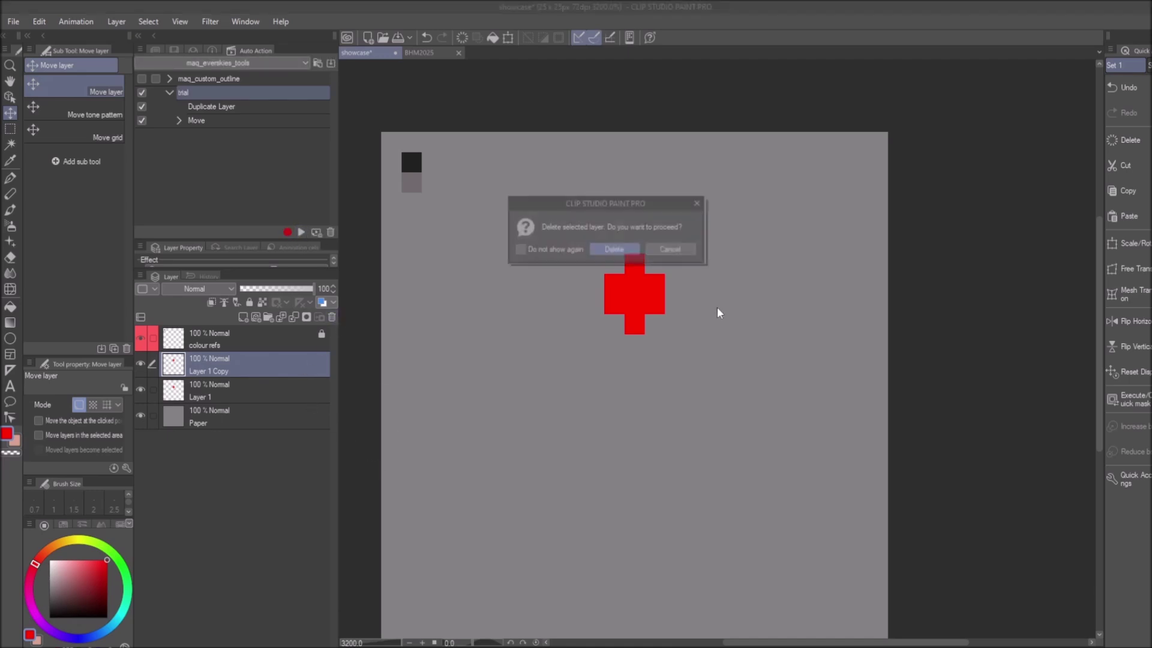
click(613, 253)
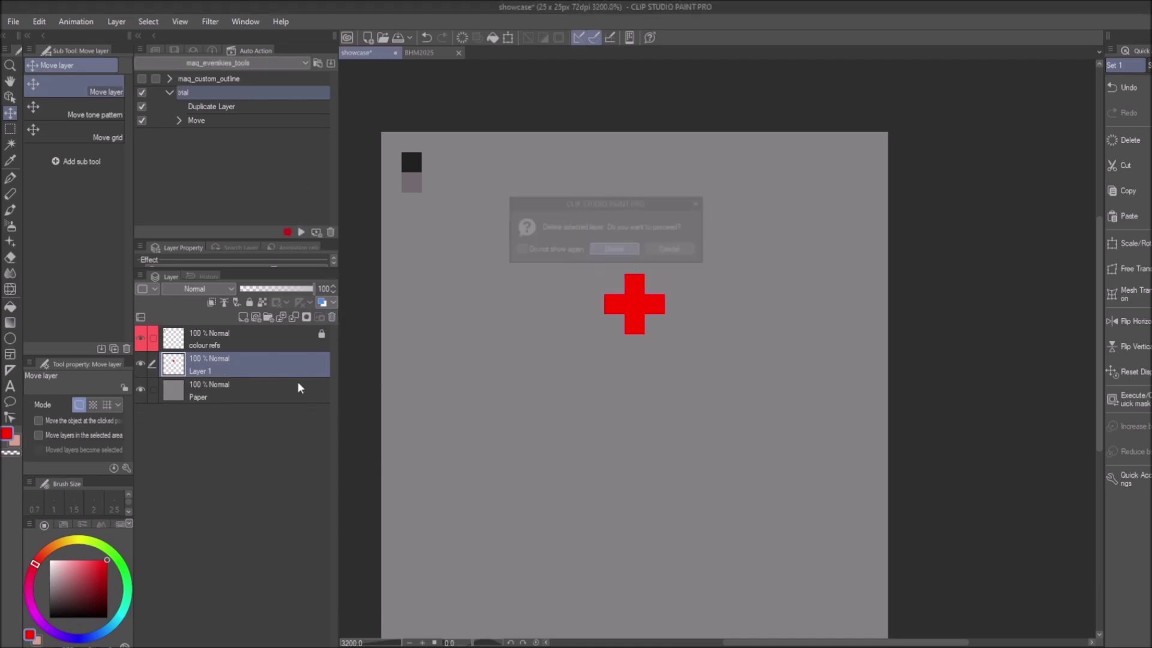
Play the trial action to test it and delete the layer copy it produces.
click(301, 232)
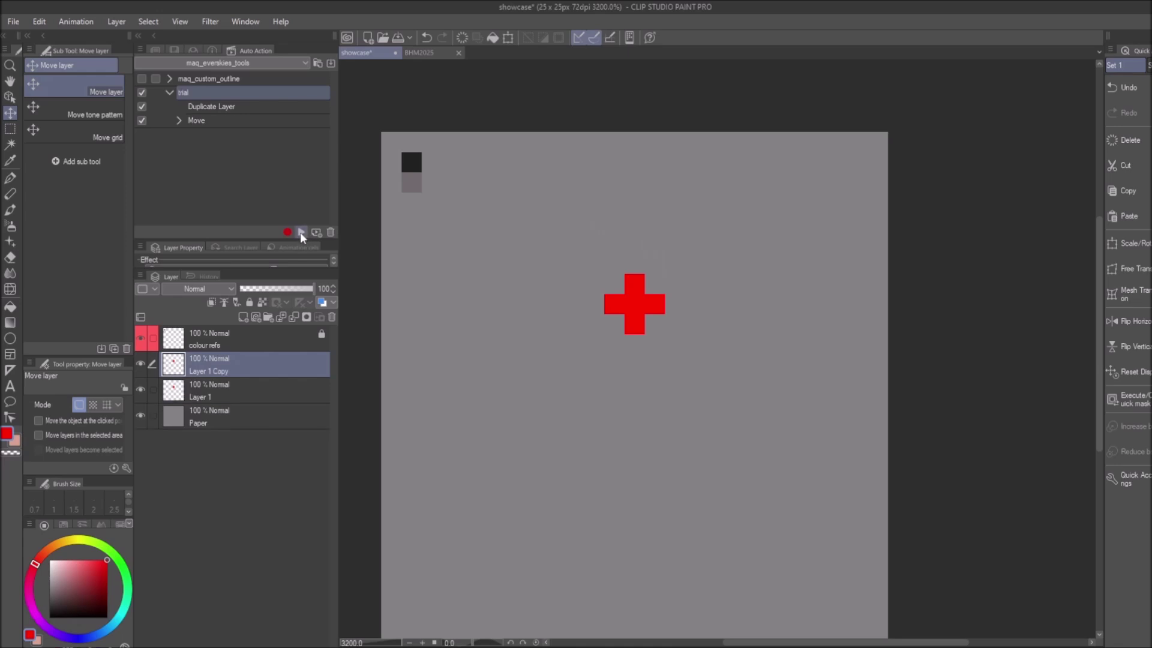
click(332, 317)
click(621, 247)
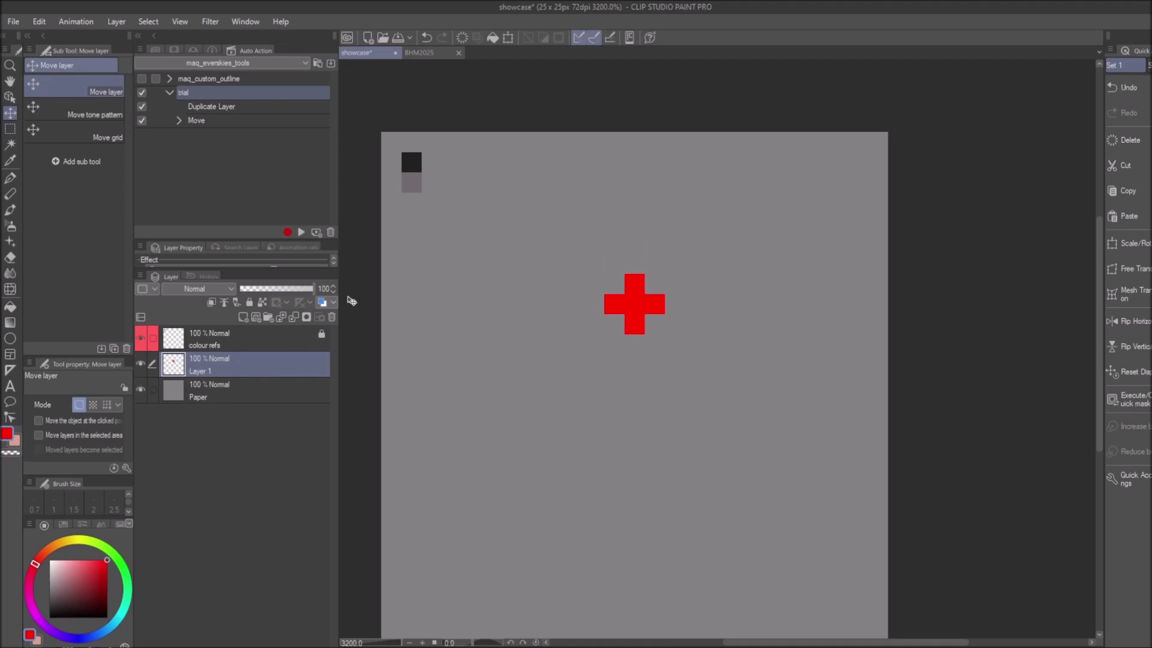
Delete the recorded Duplicate Layer and Move commands from the trial action.
click(255, 123)
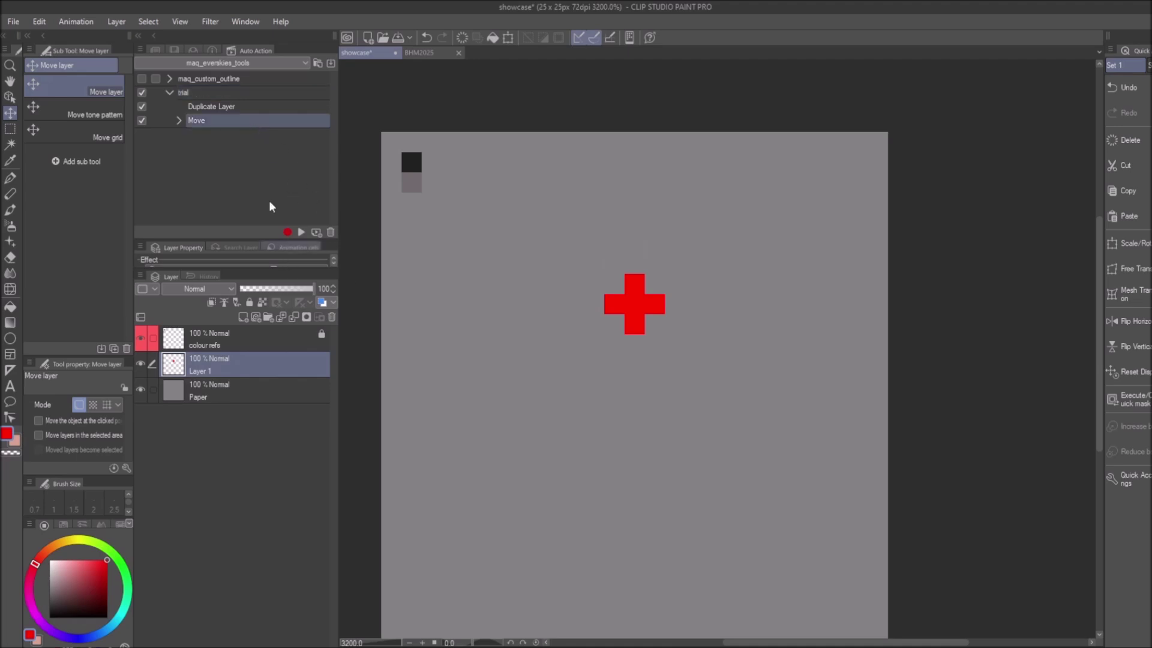
click(206, 106)
click(331, 232)
click(605, 252)
click(330, 232)
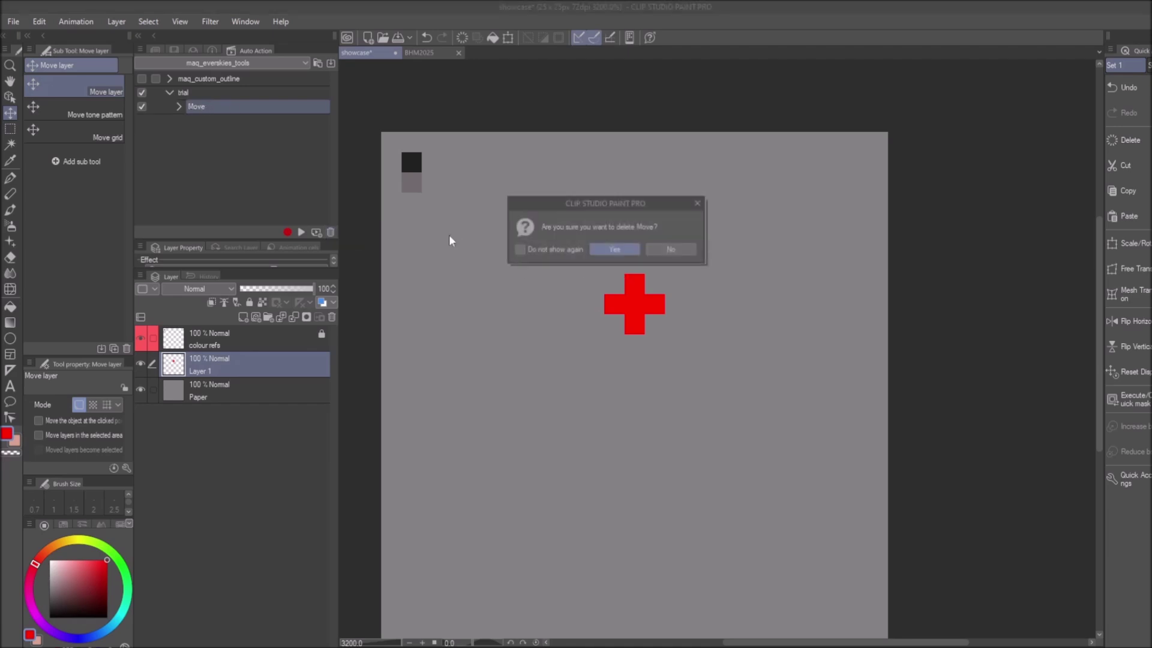
click(610, 249)
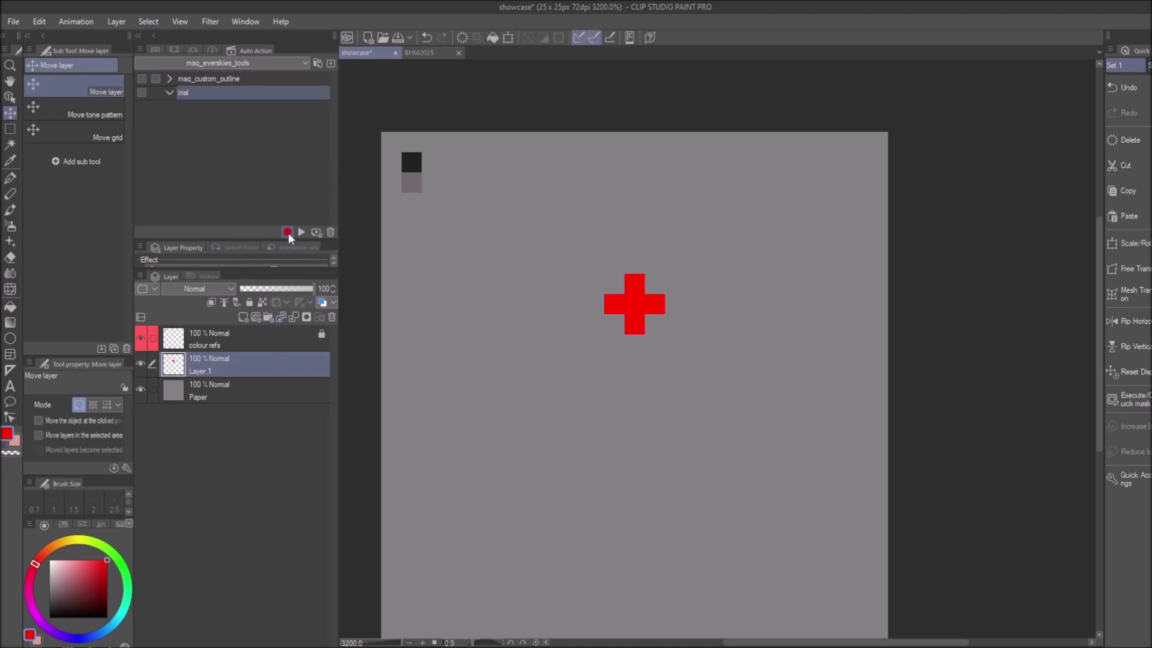
While recording the trial action, duplicate Layer 1, move the copy up 1 px, and check the recorded Move command's values.
right_click(250, 363)
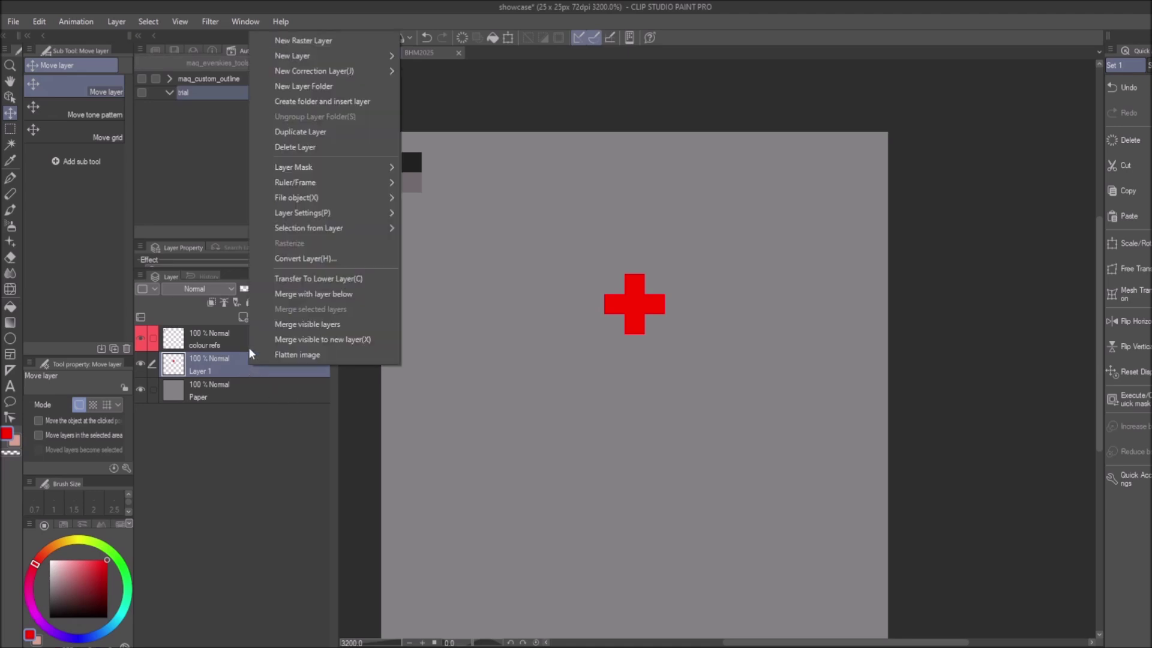
click(279, 133)
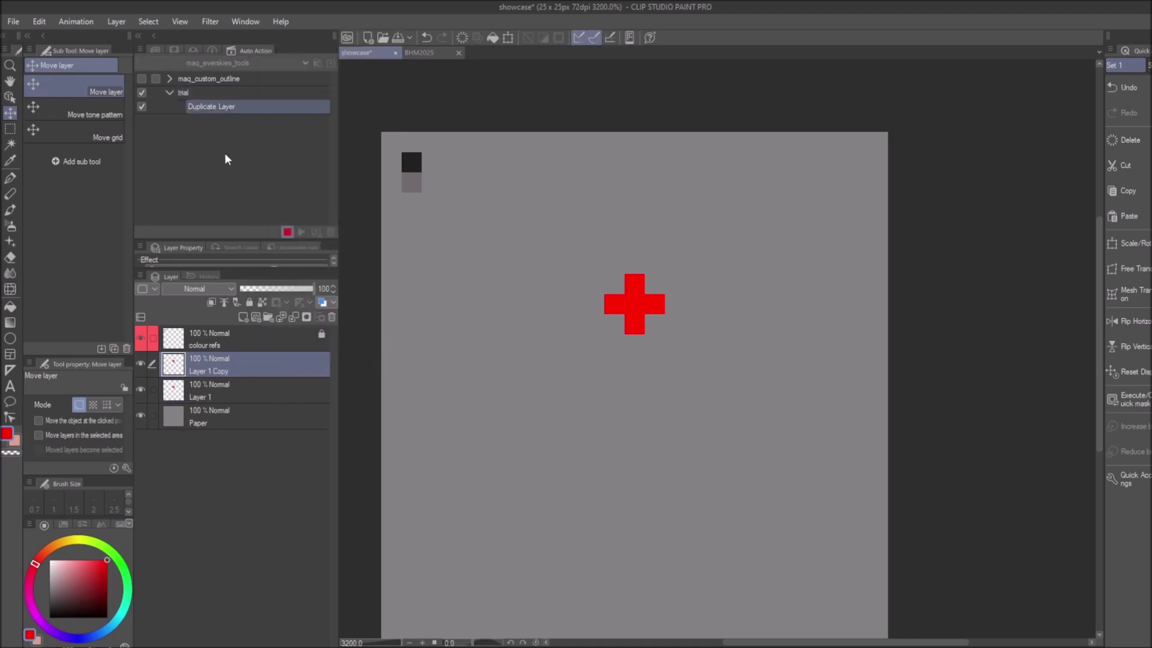
right_click(255, 363)
click(250, 362)
drag(638, 303, 636, 285)
click(179, 120)
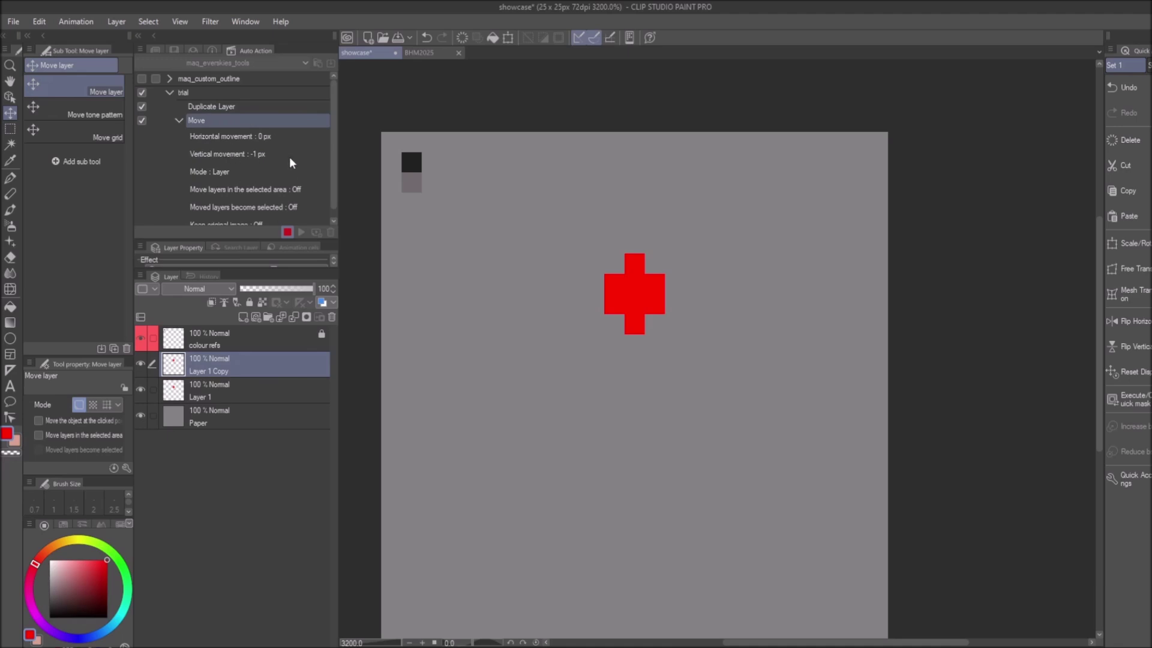
Duplicate Layer 1 Copy and shift the new copy down so it sits one pixel below the original cross.
right_click(275, 360)
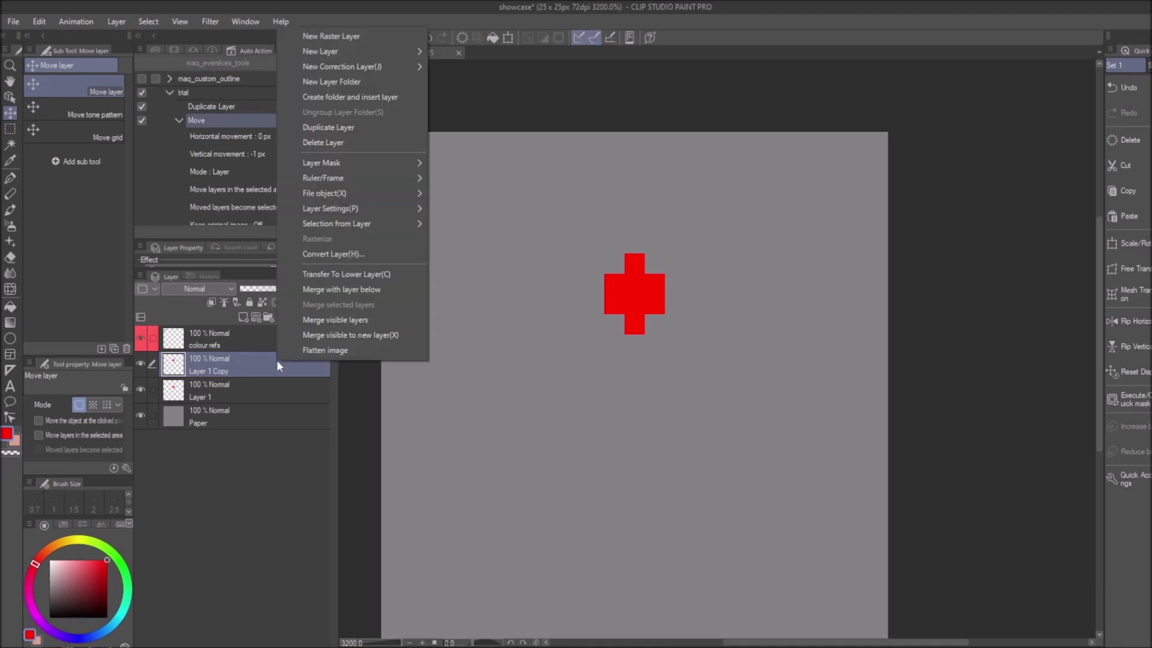
click(326, 126)
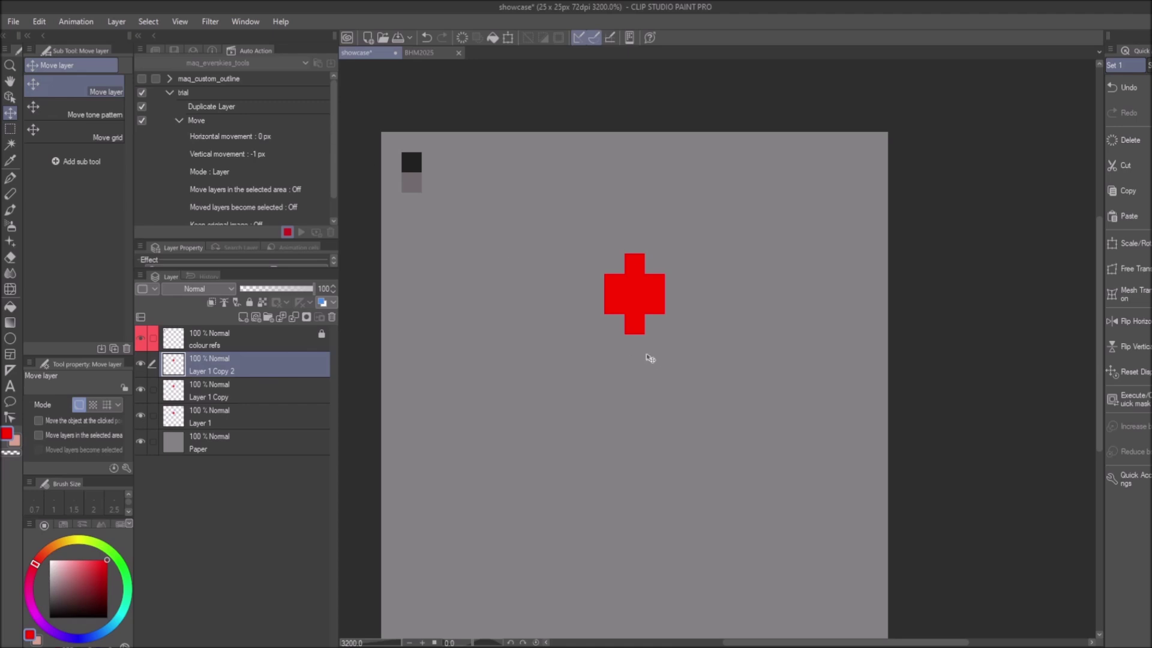
drag(635, 304, 640, 336)
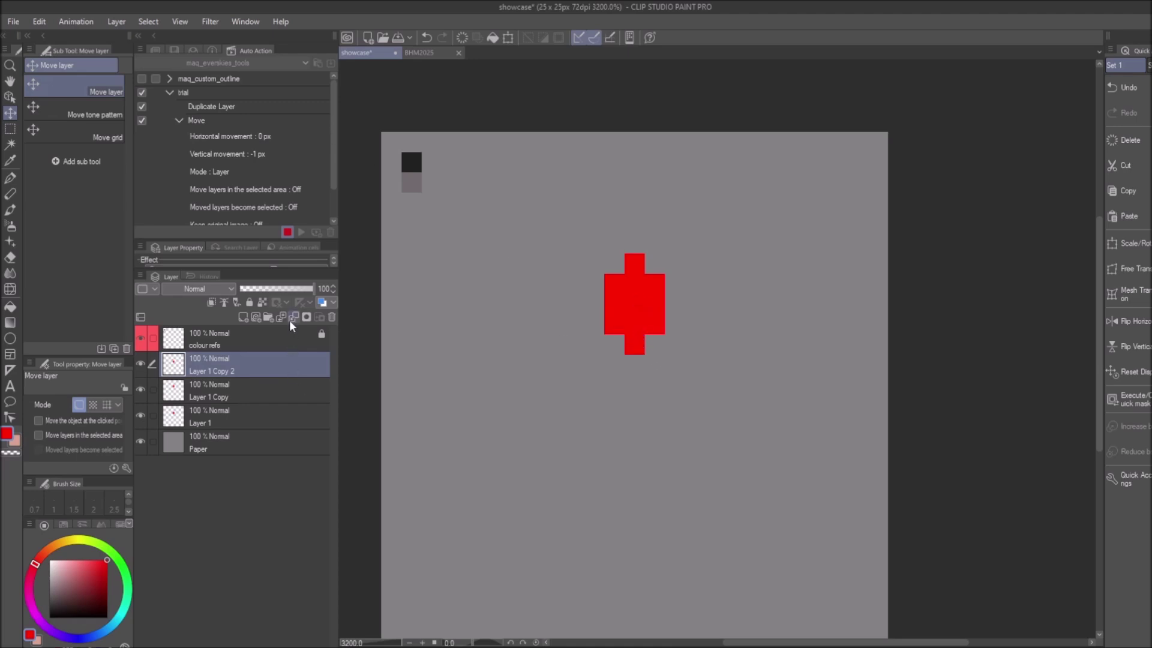
Duplicate Layer 1 Copy 2 and shift the new copy so it sits one pixel right of the original cross.
right_click(264, 361)
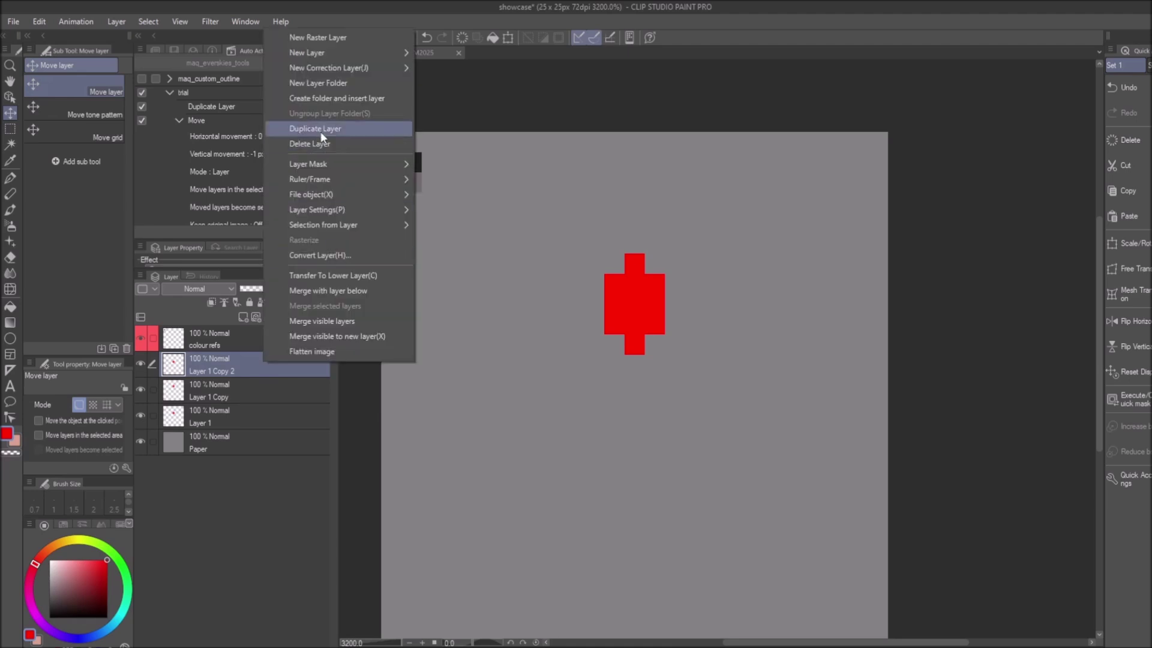
click(314, 129)
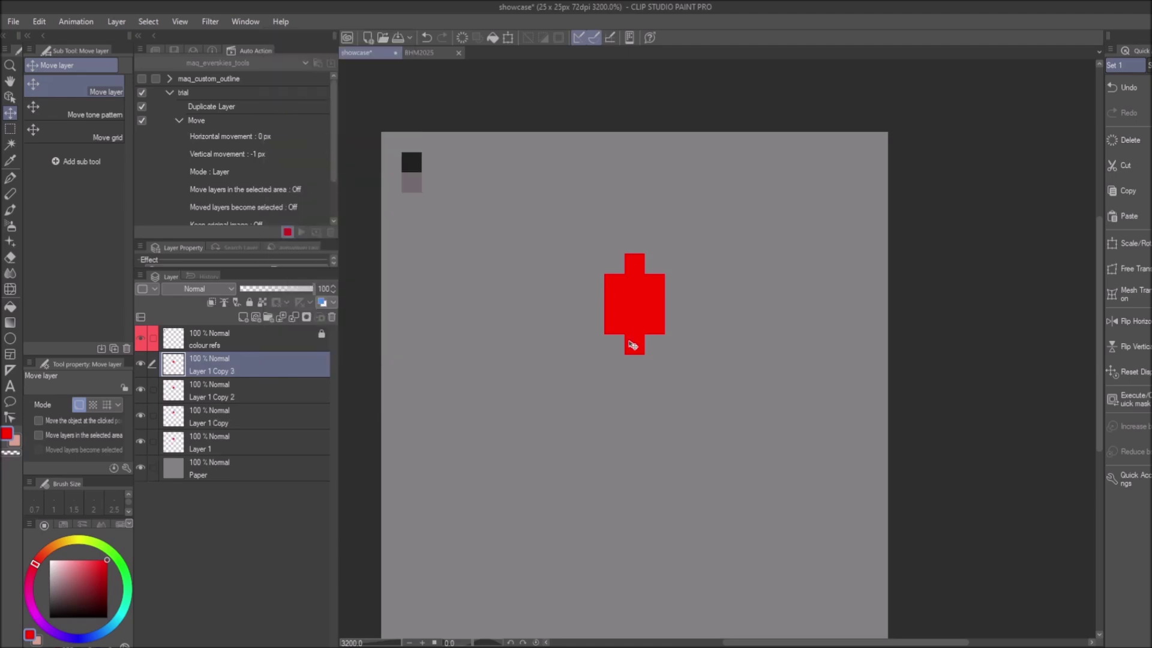
drag(634, 331, 660, 307)
Duplicate Layer 1 Copy 3 and shift the new copy so it sits one pixel left of the original cross.
right_click(237, 366)
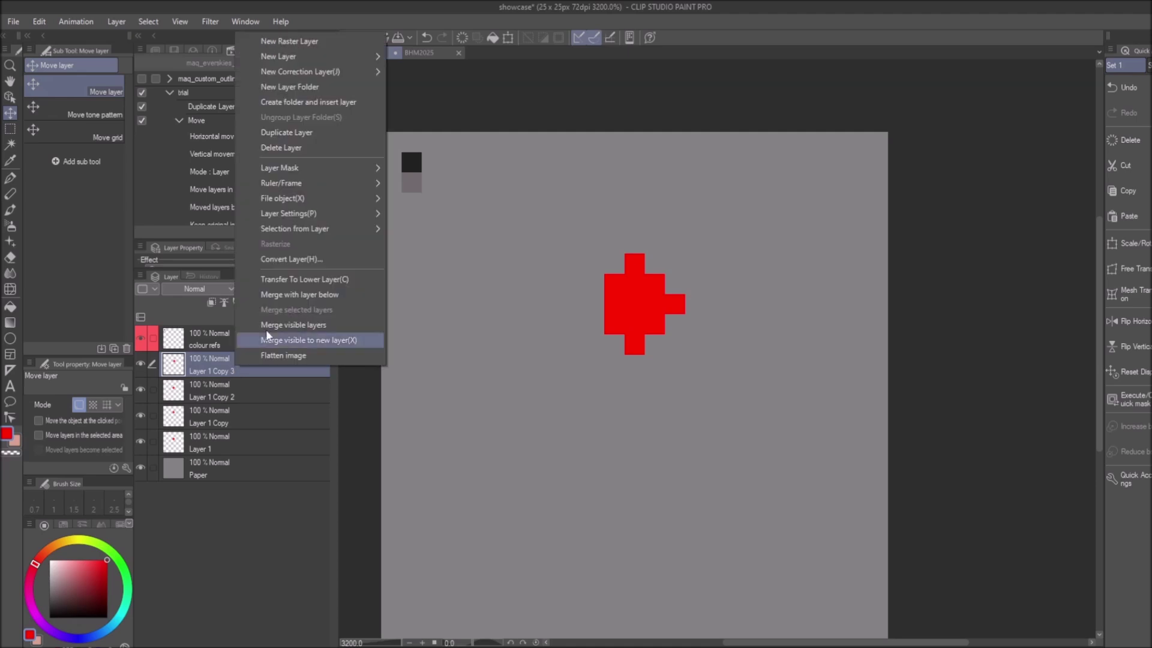
click(293, 131)
drag(682, 300, 600, 298)
click(178, 120)
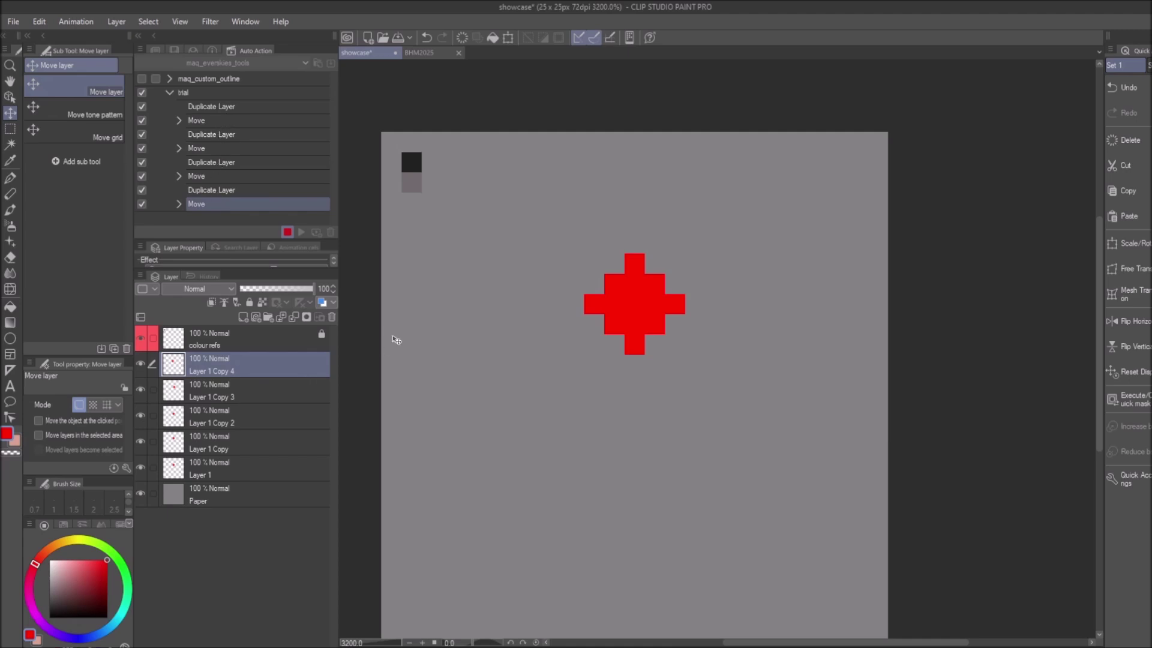
Merge the four shifted copies down into Layer 1 Copy, keeping Layer 1 separate.
click(294, 318)
click(294, 318)
click(294, 317)
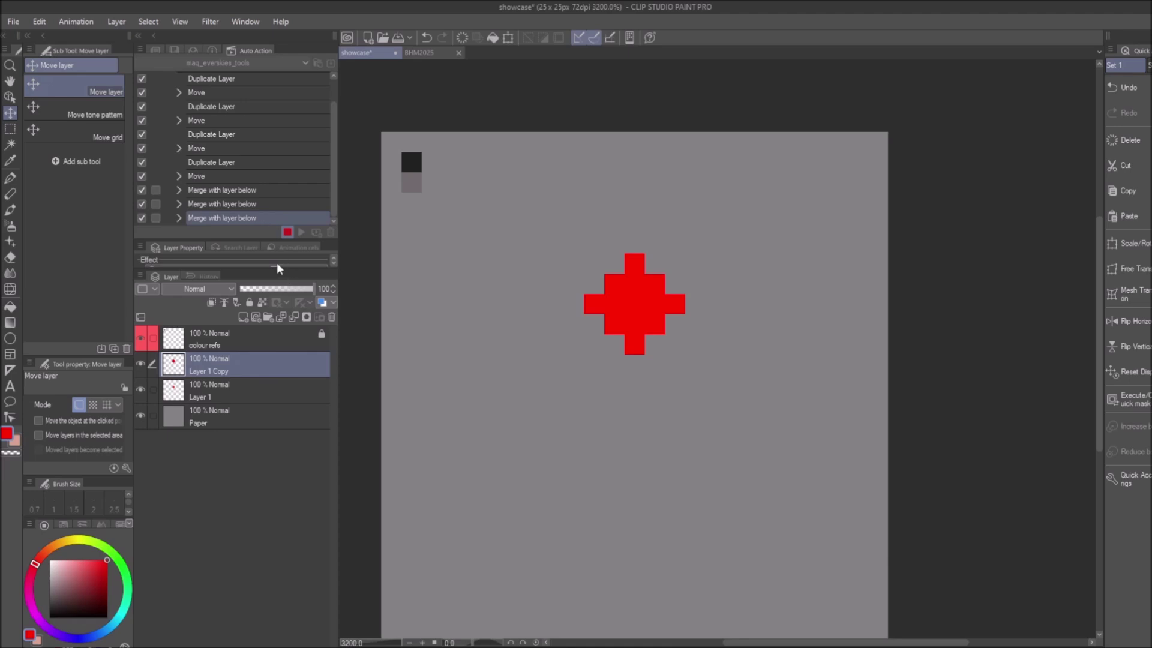
Select Layer 1, check the layer name in the recorded Change editing layer command, and stop recording.
click(258, 387)
click(181, 216)
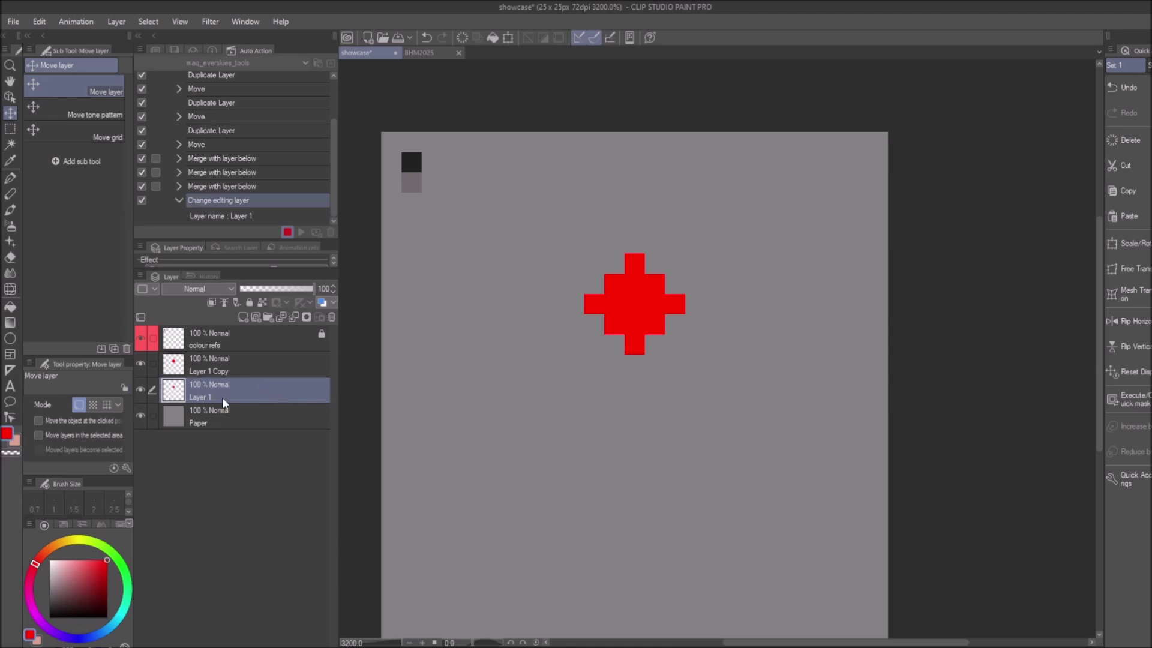
click(287, 232)
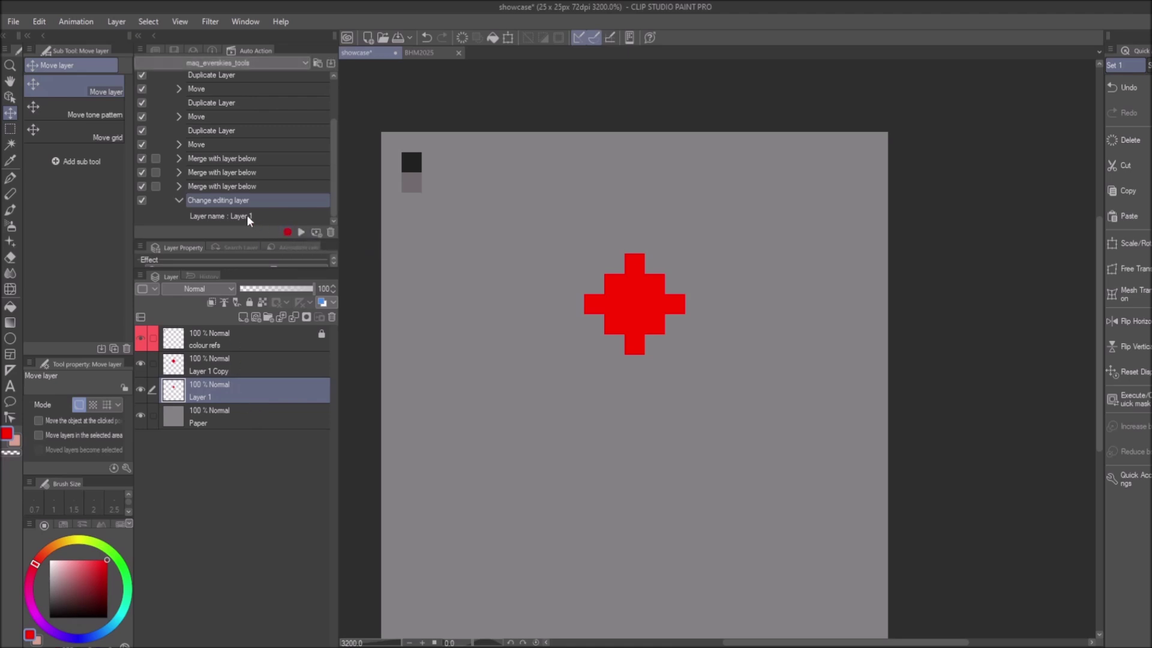
Delete the Change editing layer command from the trial action.
click(179, 201)
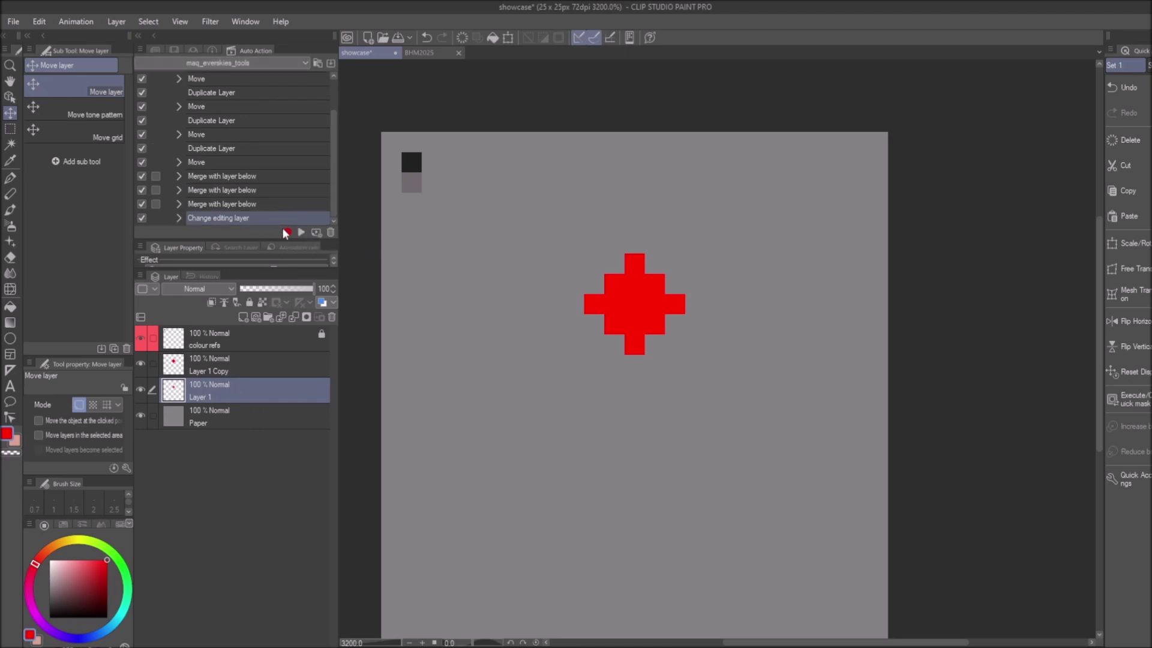
click(328, 236)
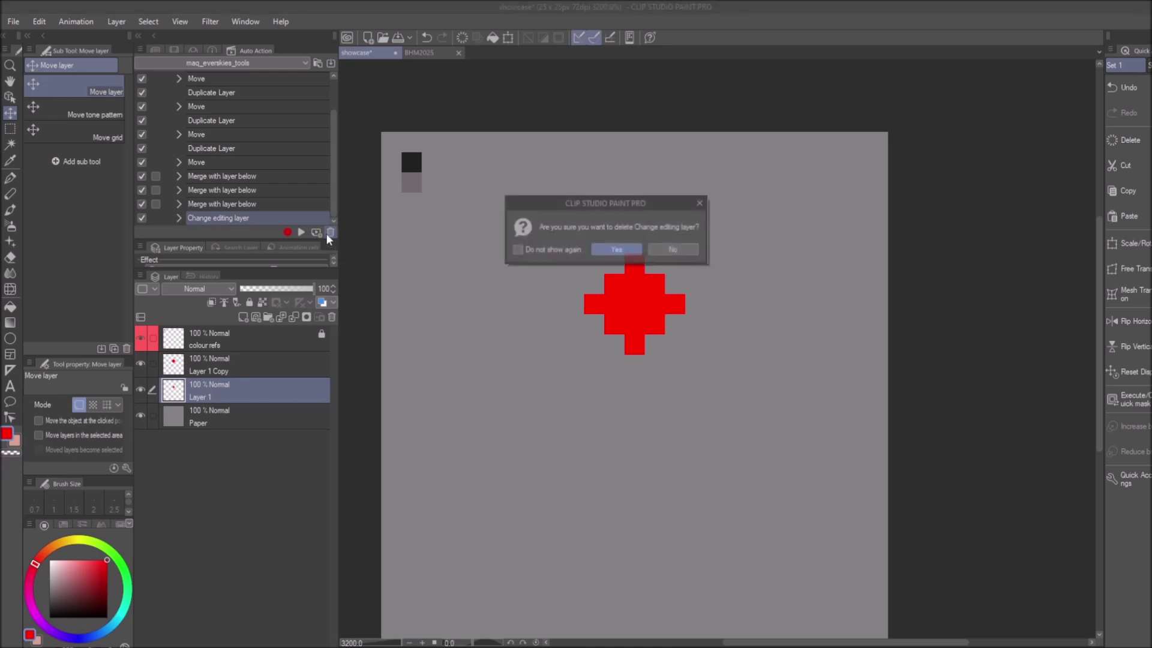
click(634, 250)
Leave the trial action's recording stopped and select Layer 1 Copy again.
click(287, 232)
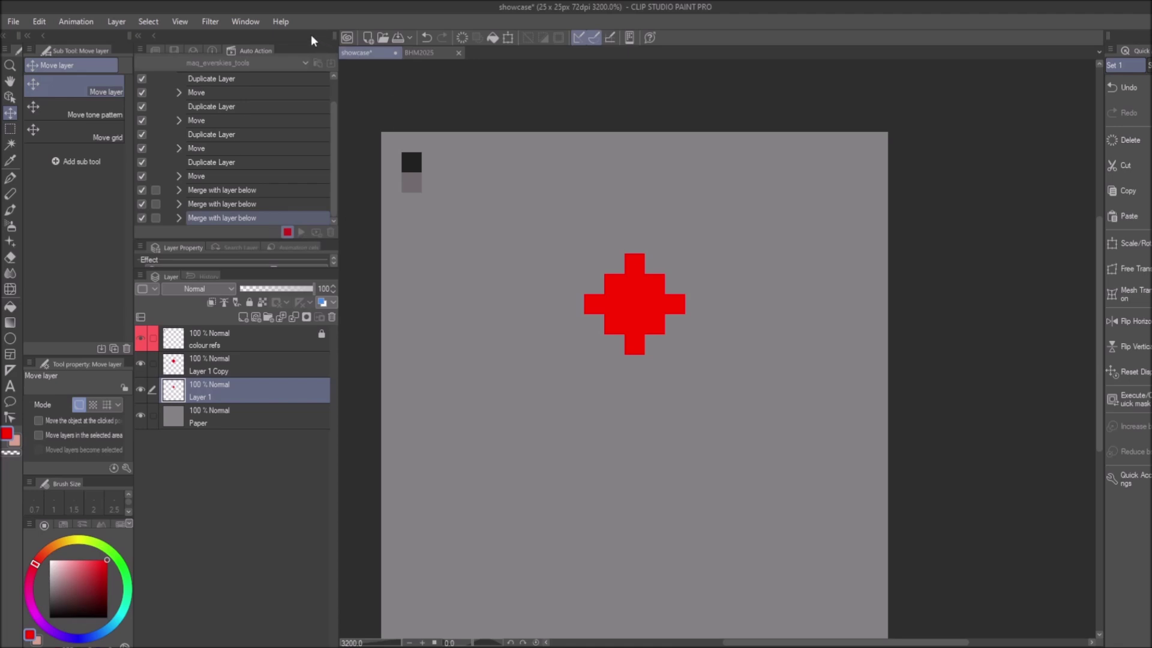
click(289, 233)
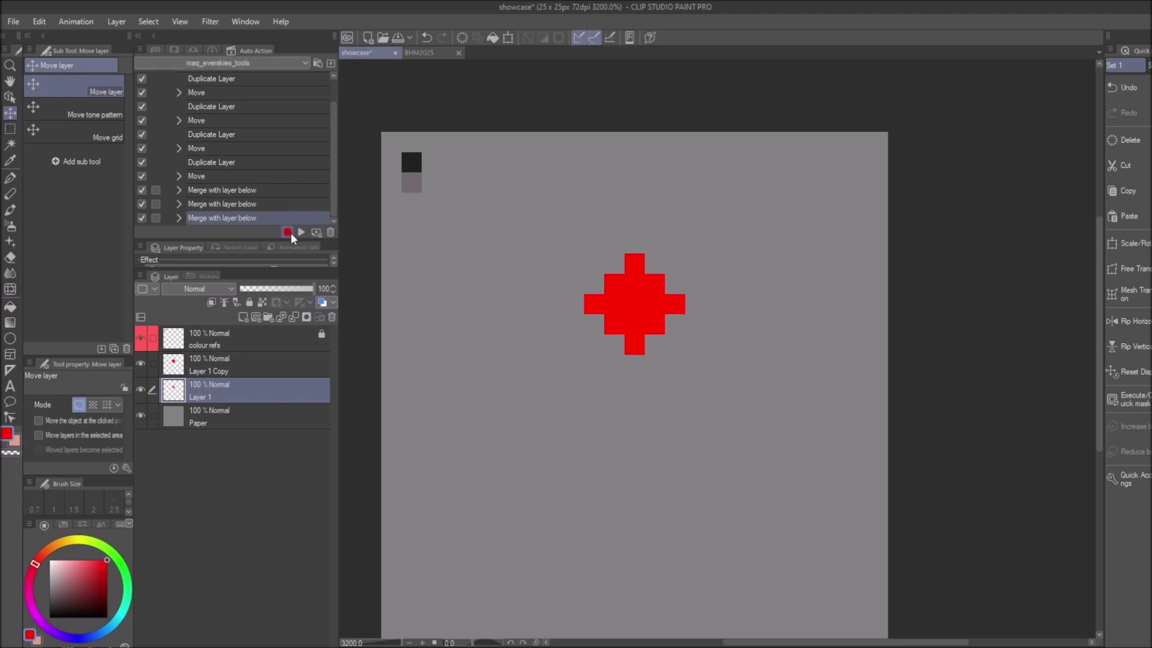
click(233, 375)
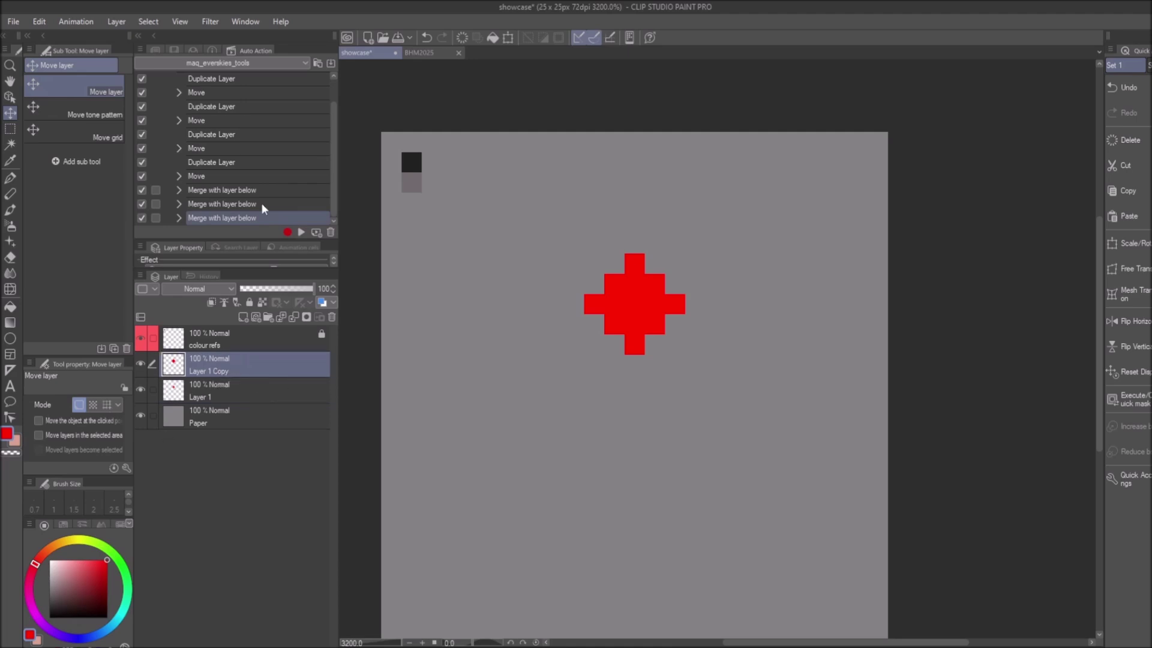
Resume recording the trial action and record changing the selected layer to the layer below, Layer 1.
click(287, 232)
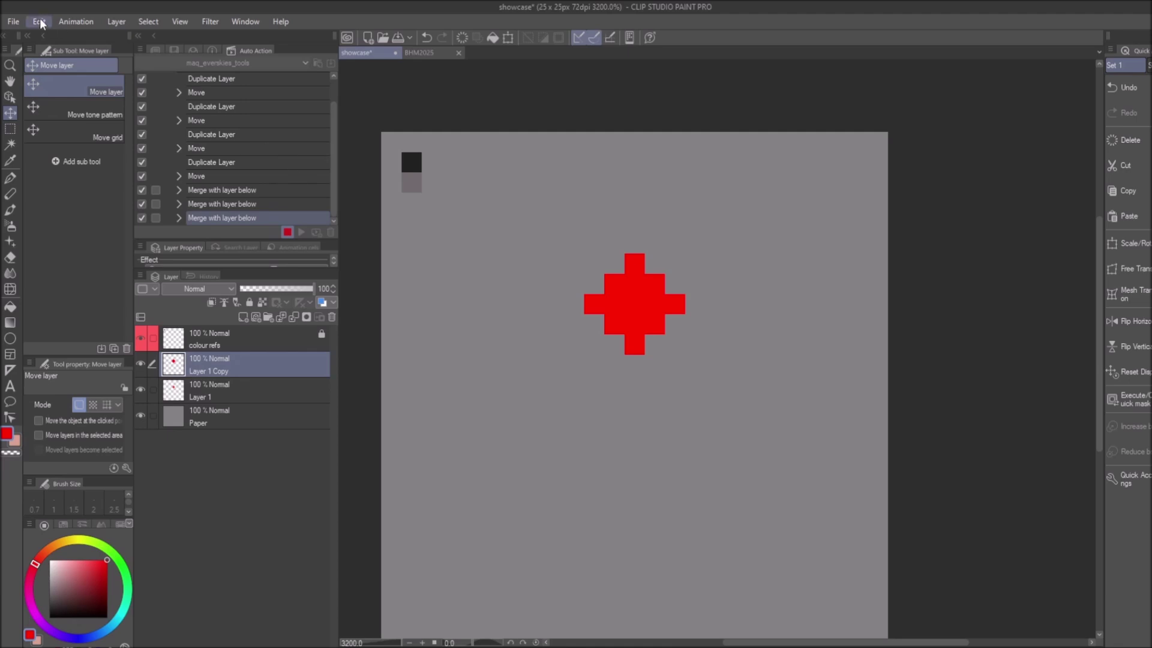
click(109, 23)
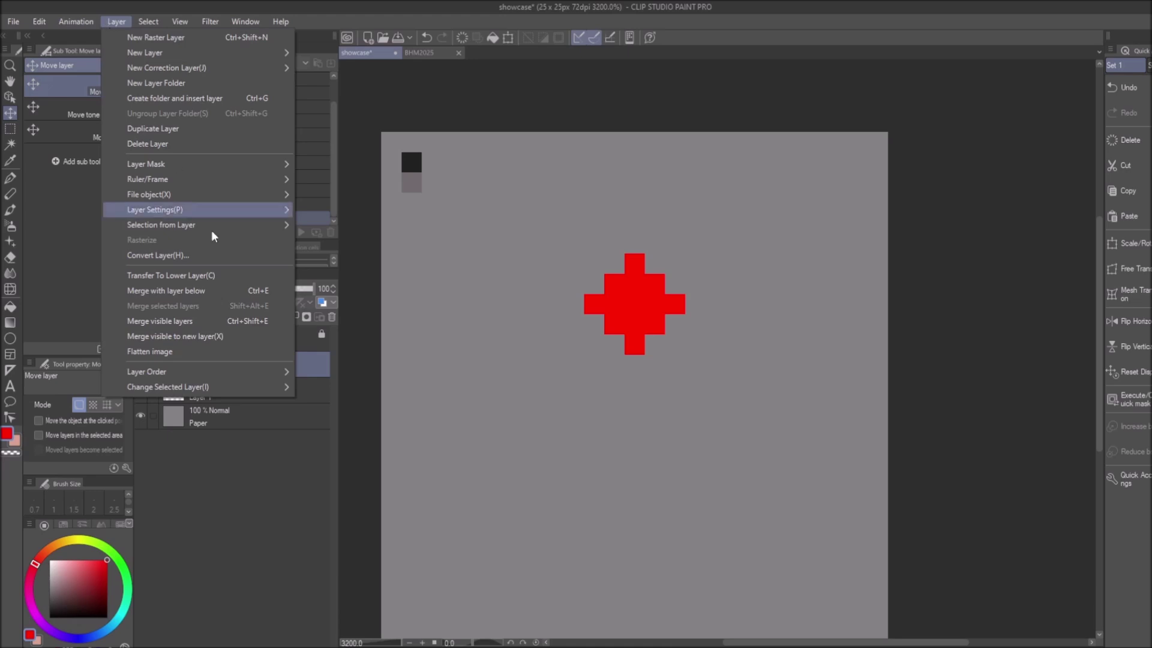
mouse_move(207, 385)
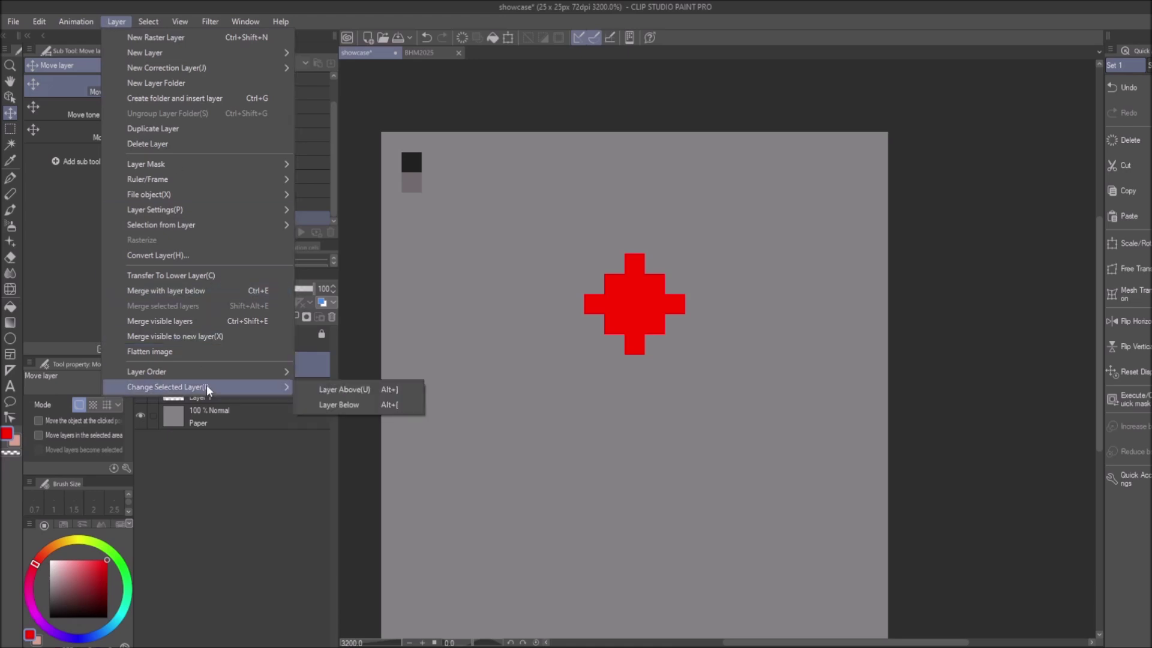
click(340, 405)
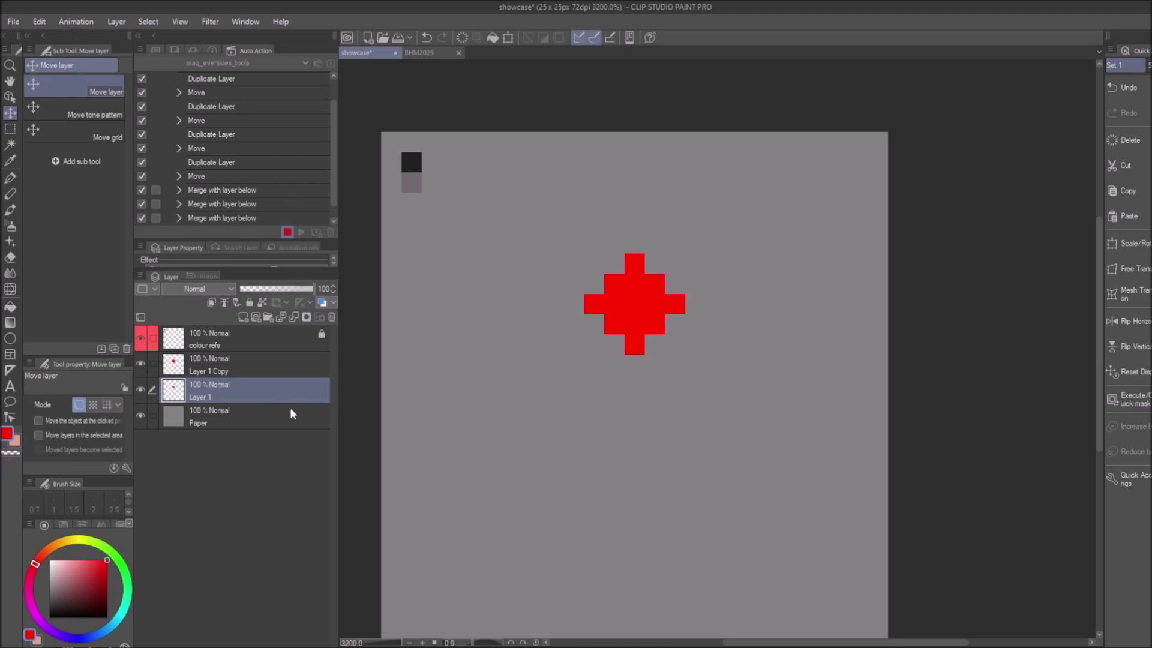
Record creating a selection from the contents of Layer 1.
right_click(270, 384)
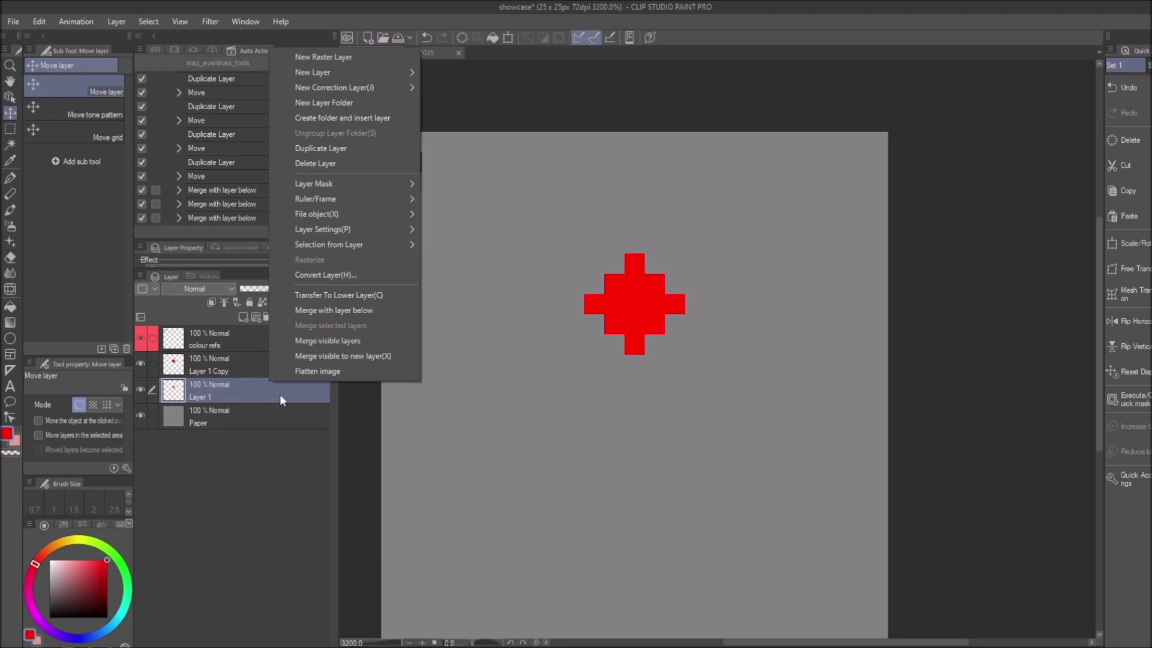
mouse_move(350, 246)
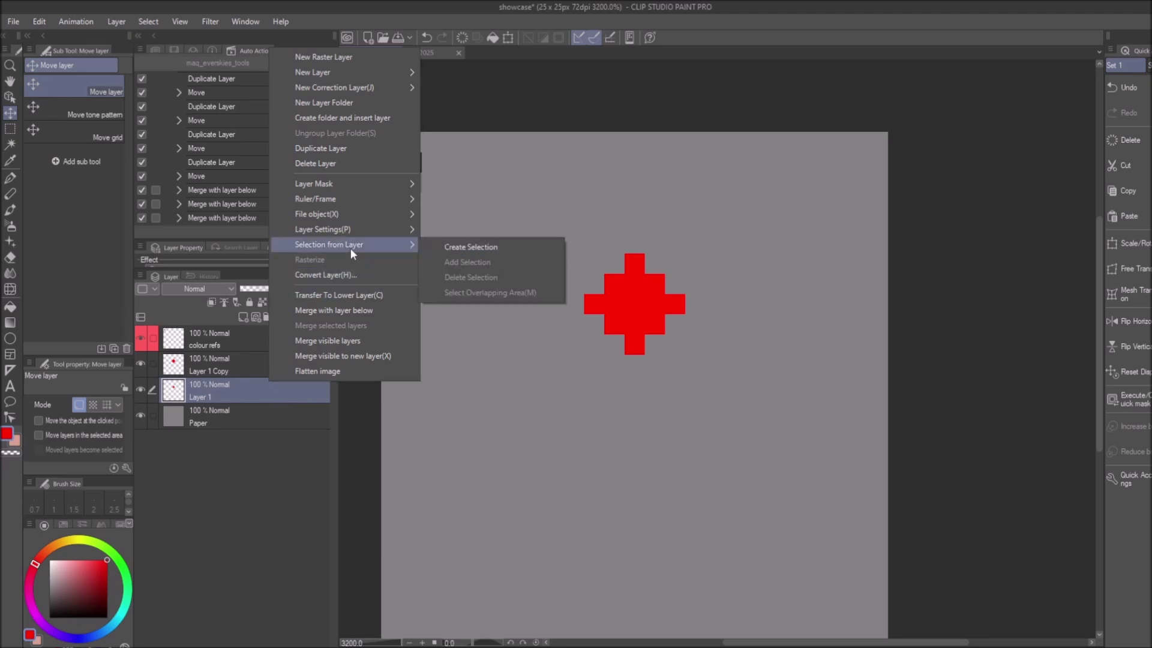
click(452, 247)
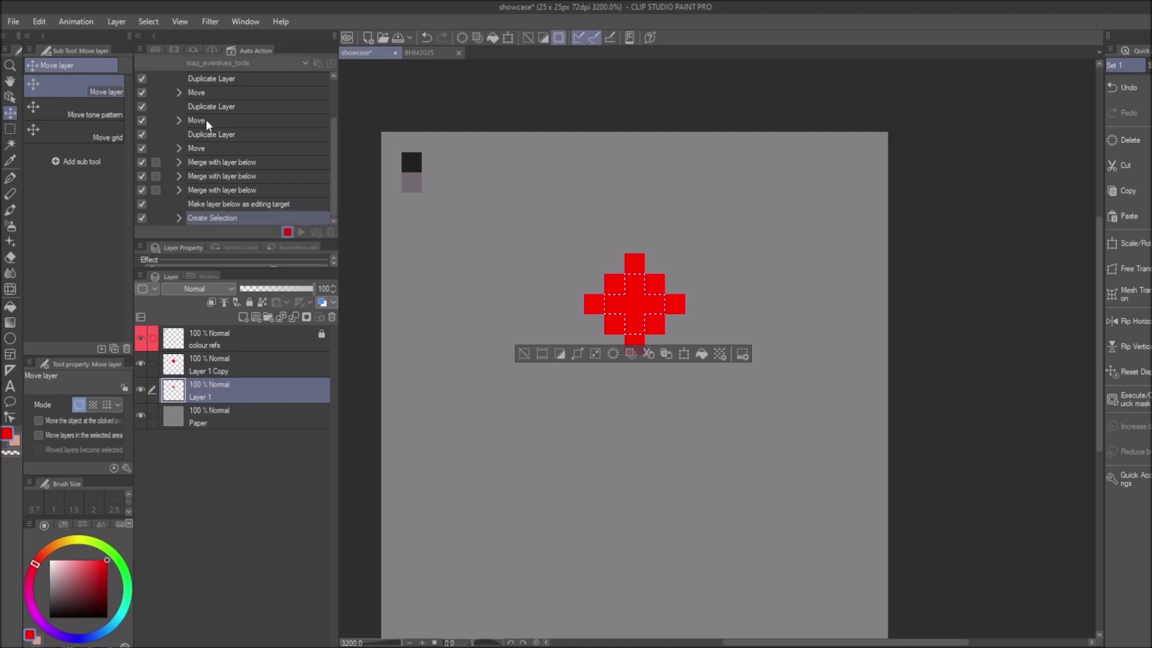
Record changing the selected layer to the layer above and cutting the selected area from Layer 1 Copy.
click(116, 21)
mouse_move(235, 387)
click(318, 387)
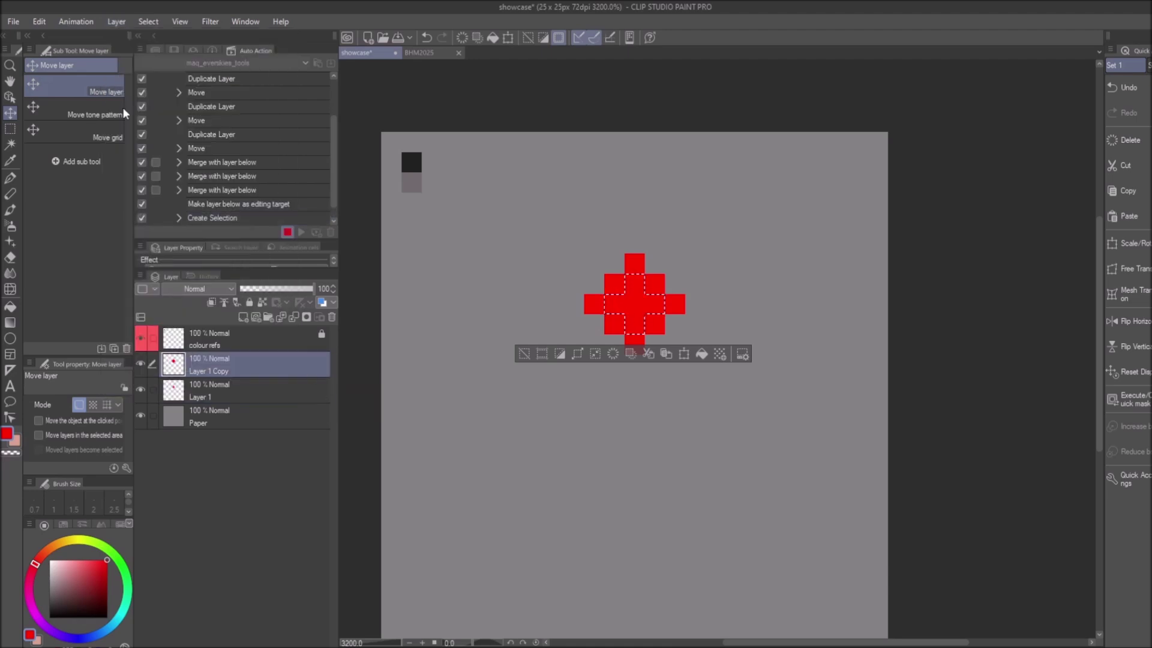
click(47, 22)
click(67, 76)
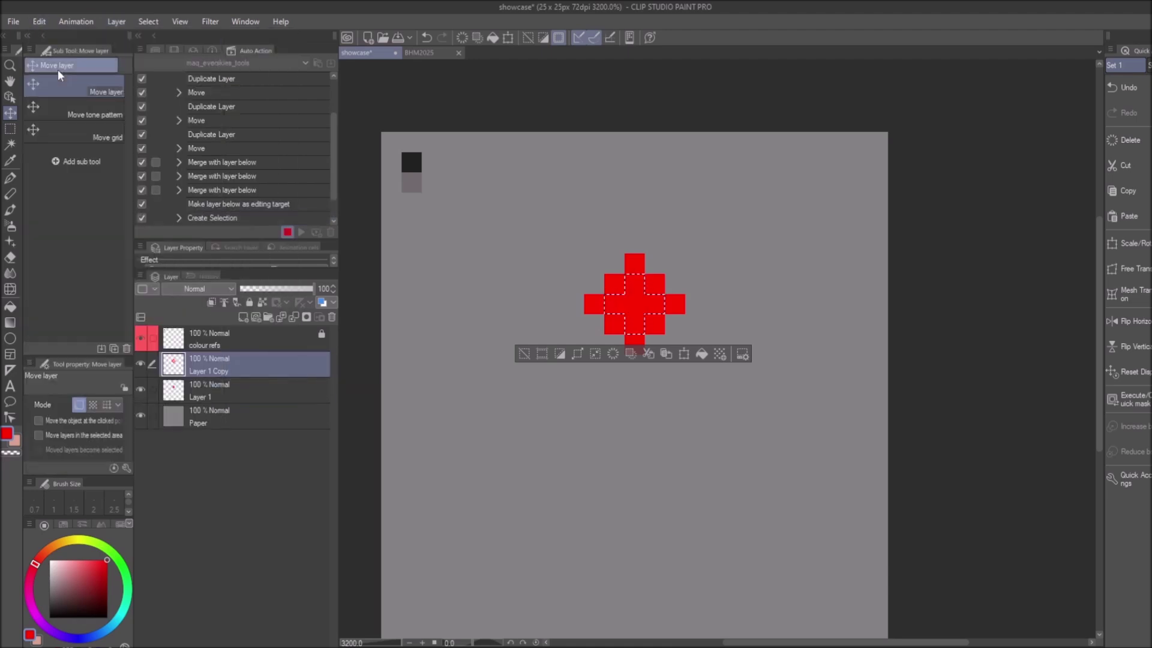
Switch to the Pen tool, record a Deselect, and stop recording the trial action.
key(p)
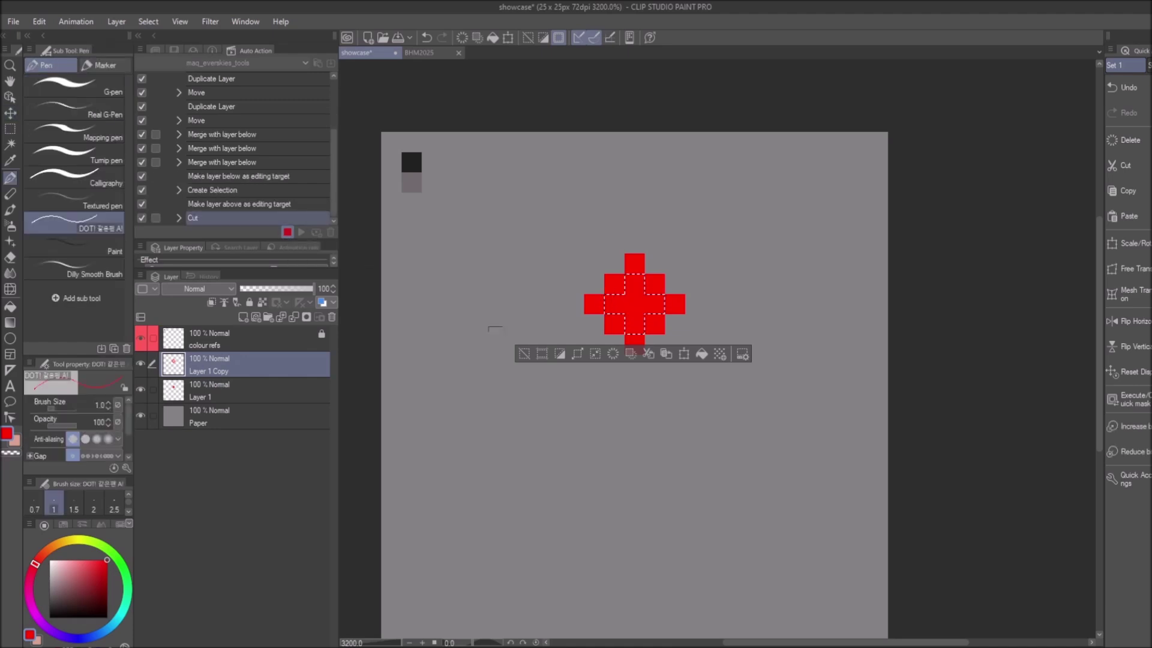
click(524, 355)
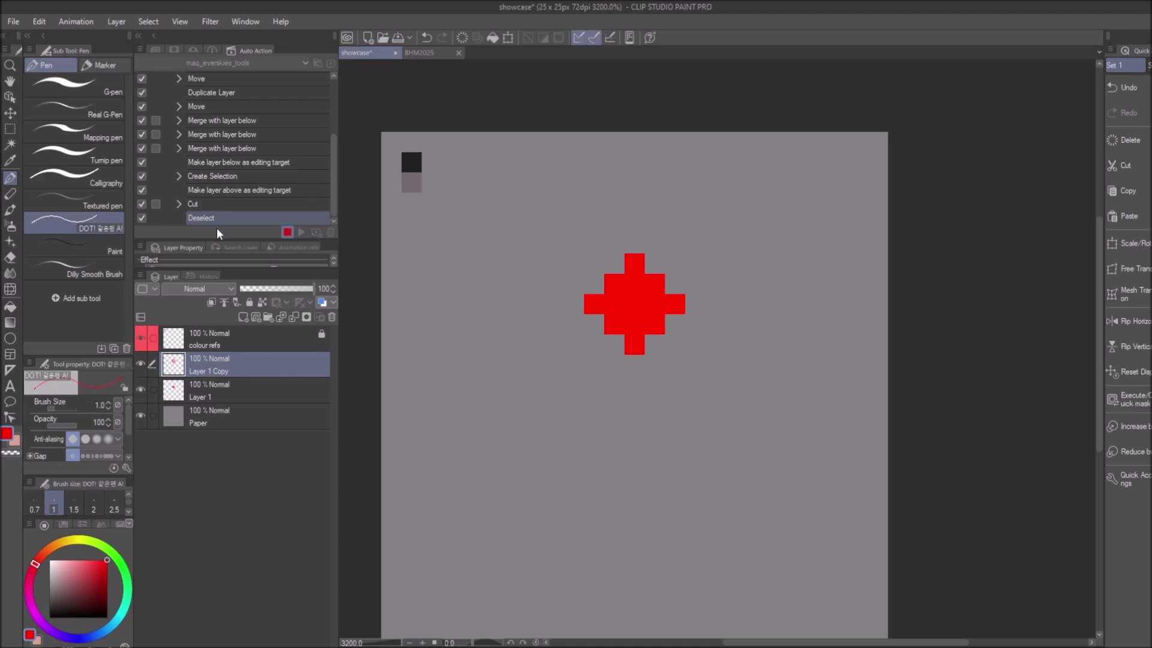
click(286, 233)
Add a new raster layer and draw a five-pixel red plus shape below the existing artwork for testing.
click(243, 317)
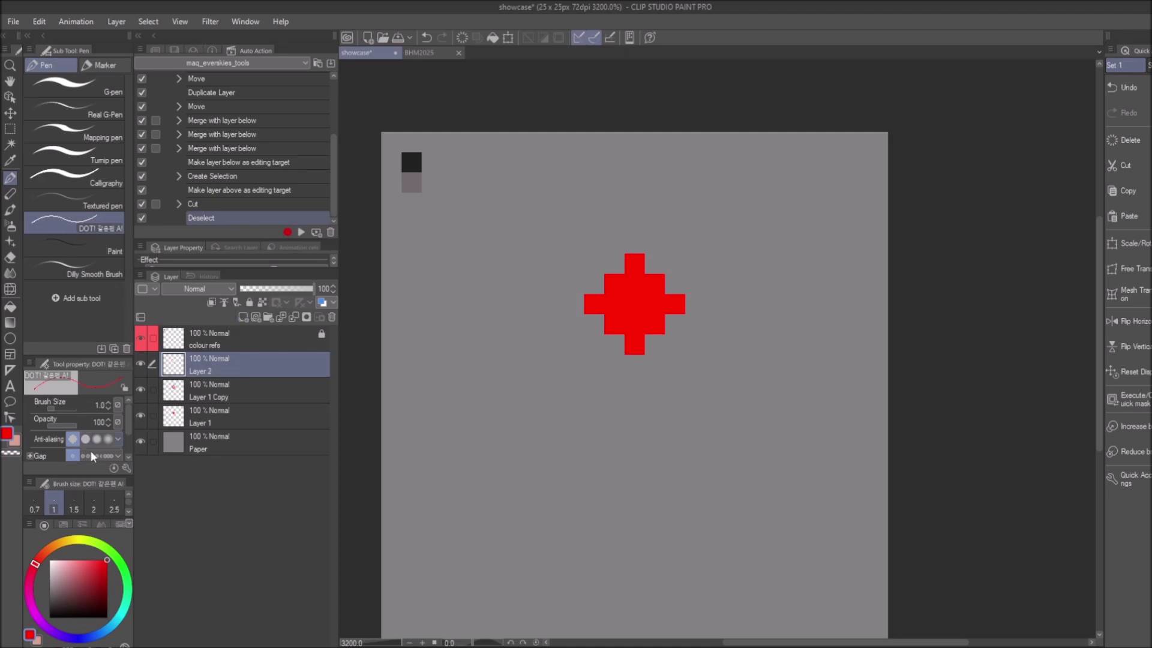
click(472, 466)
click(472, 486)
click(472, 506)
click(452, 486)
click(493, 486)
Play the whole trial action on Layer 2 to test it.
scroll(234, 162, up, 3)
click(218, 95)
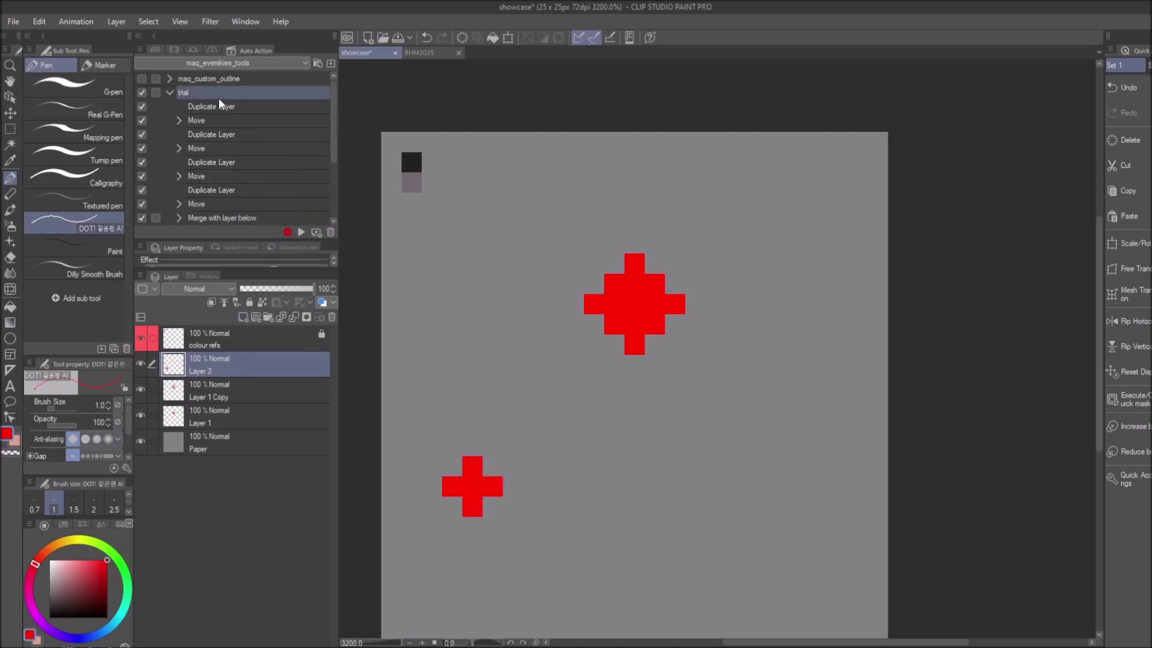
click(302, 232)
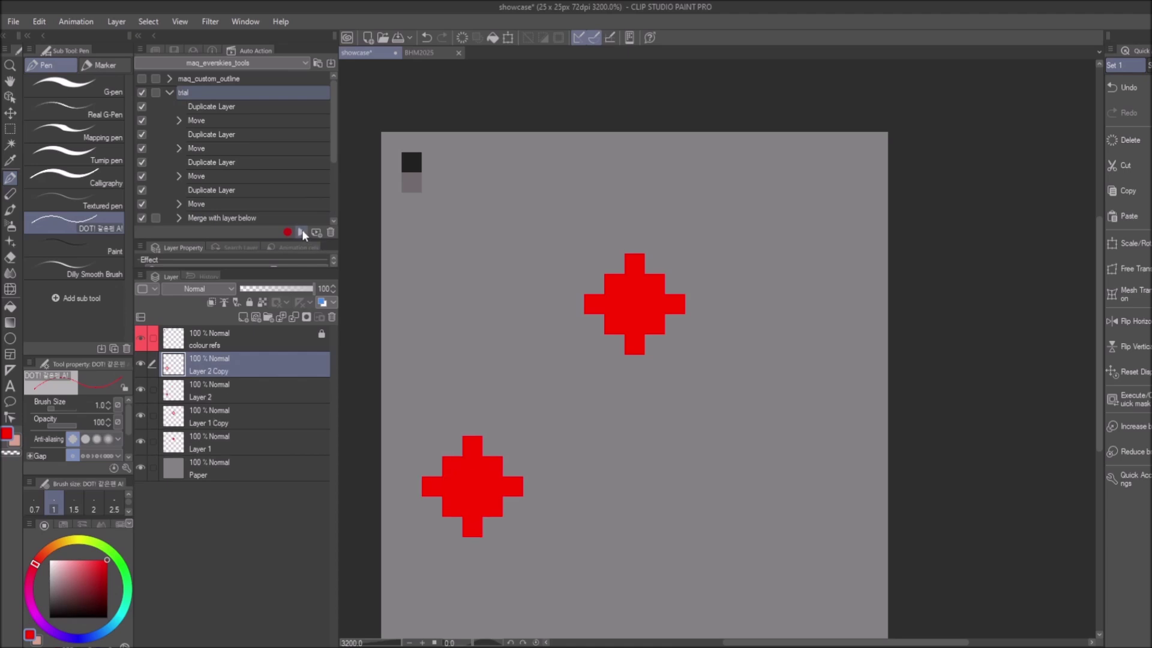
Toggle the visibility of Layer 2 Copy and Layer 2 to examine the action's output on each layer.
click(139, 364)
click(139, 365)
click(142, 390)
click(141, 388)
Delete the test layers Layer 2 and Layer 2 Copy together.
ctrl+click(167, 394)
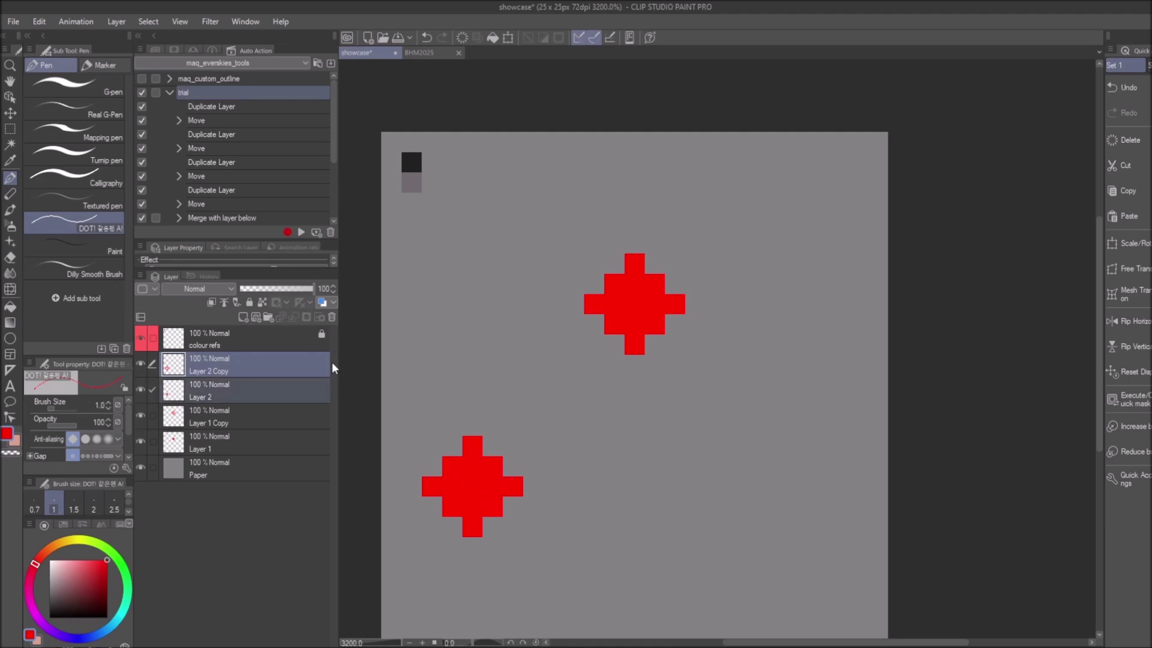
click(332, 316)
click(594, 250)
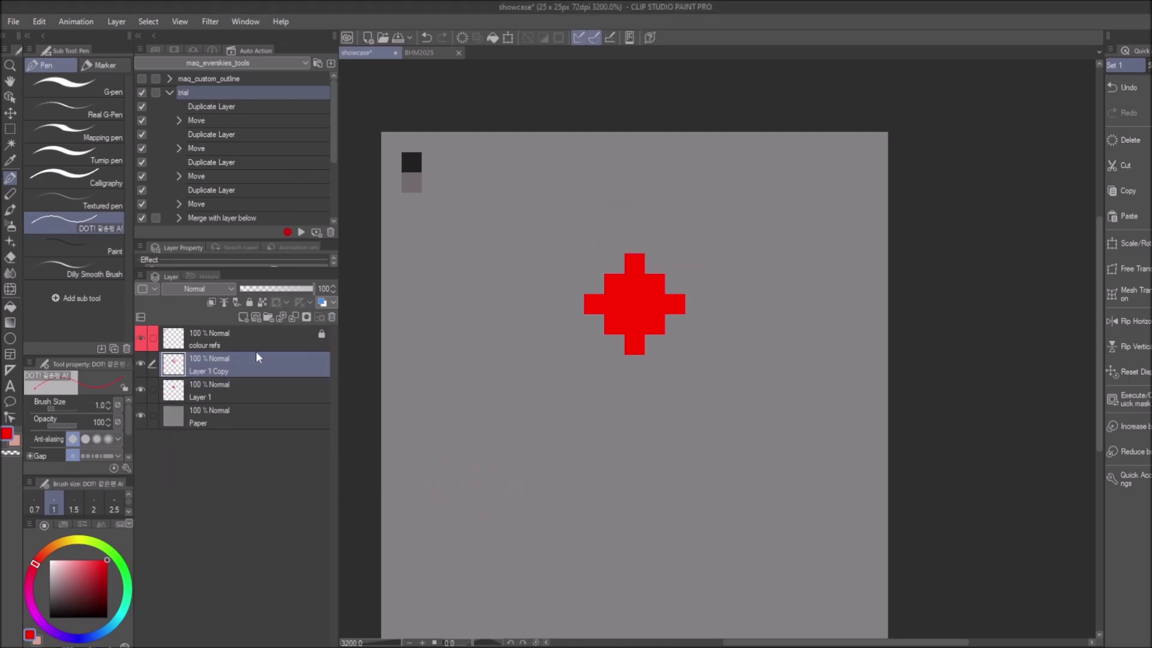
Resume recording after the Deselect command and record picking the dark reference swatch as the drawing color.
scroll(222, 168, down, 3)
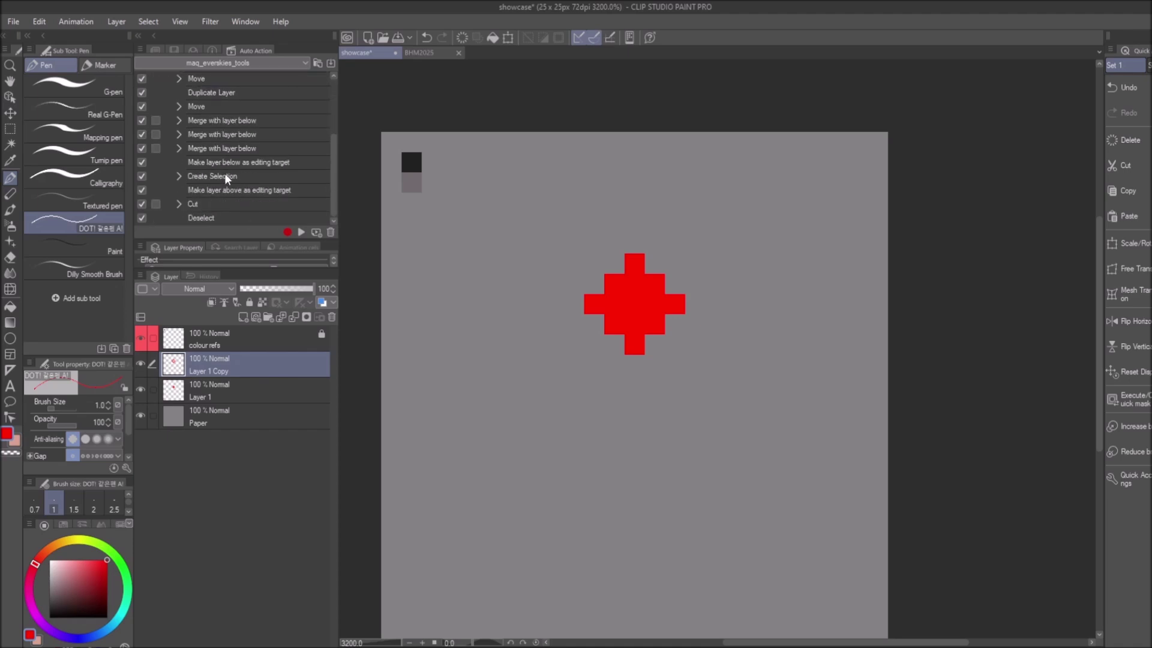
click(269, 219)
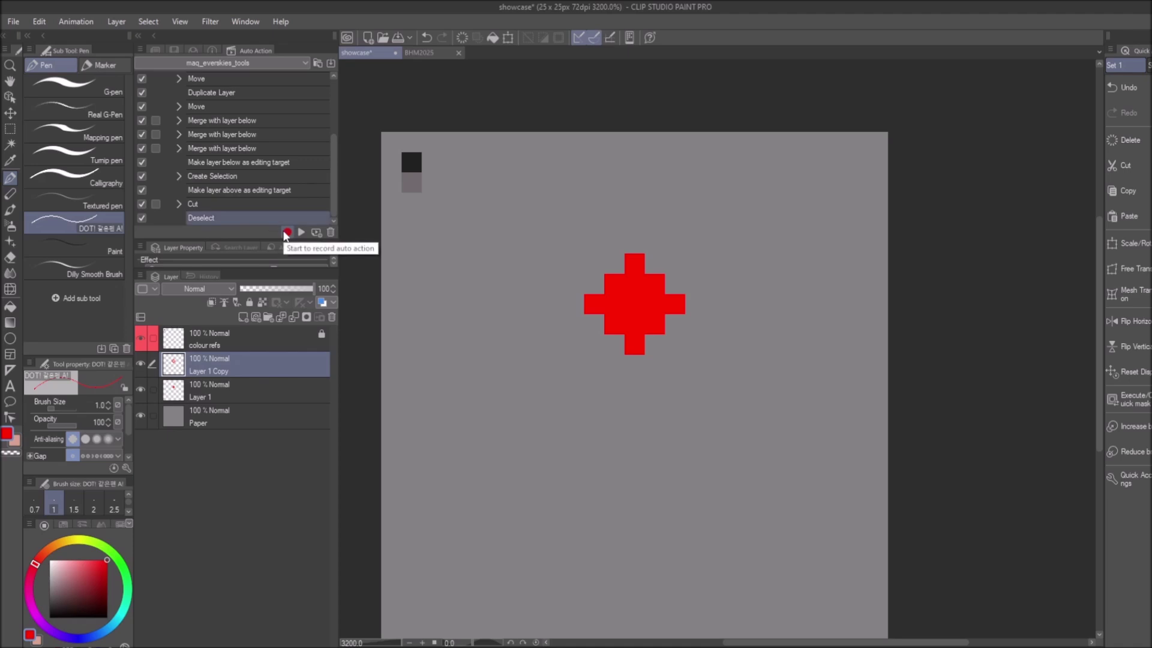
click(287, 233)
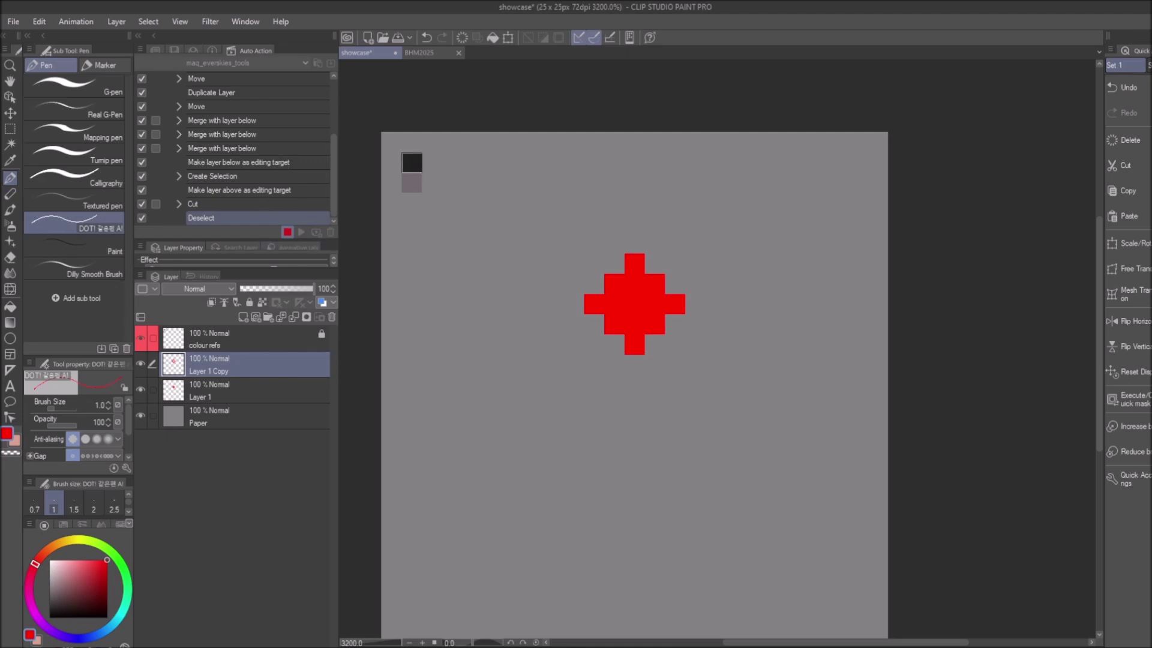
alt+click(412, 162)
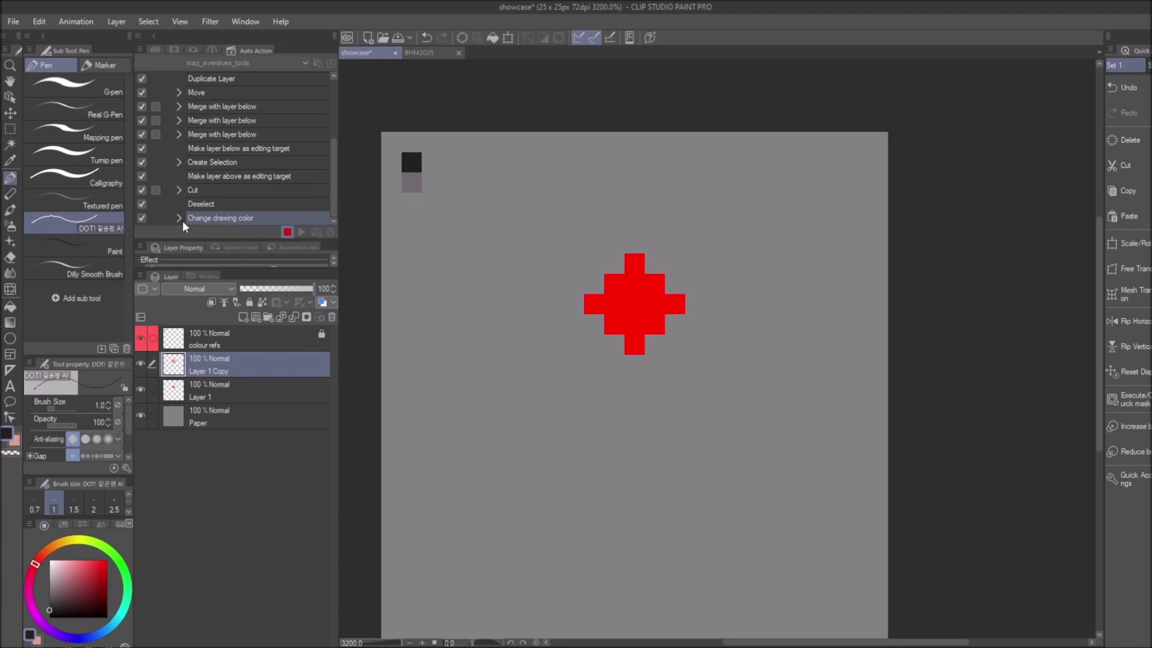
Pick the lighter swatch, re-pick the dark one, and check the color stored in the Change drawing color command.
click(179, 219)
scroll(214, 183, up, 2)
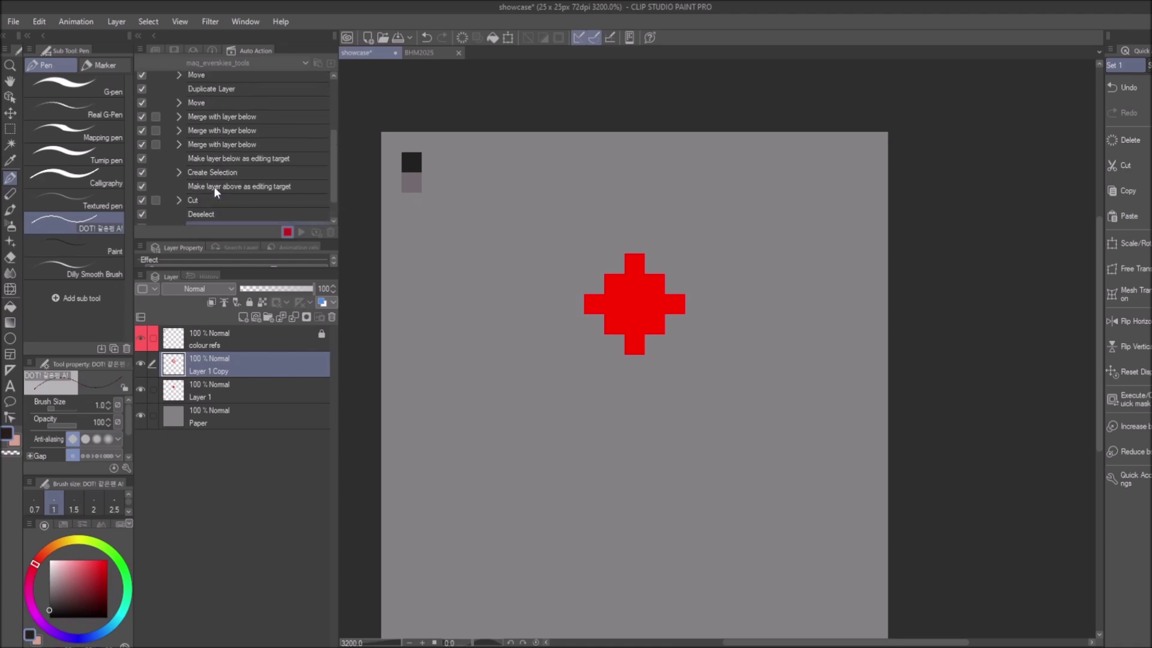
scroll(195, 222, down, 1)
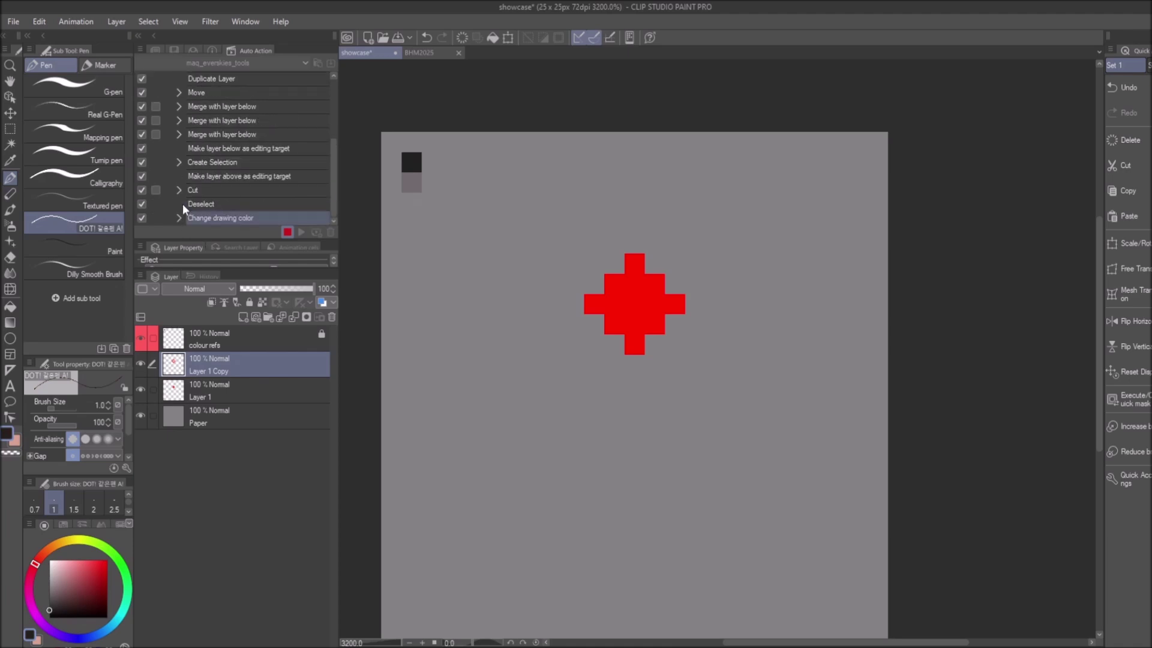
alt+click(410, 183)
alt+click(410, 163)
click(180, 220)
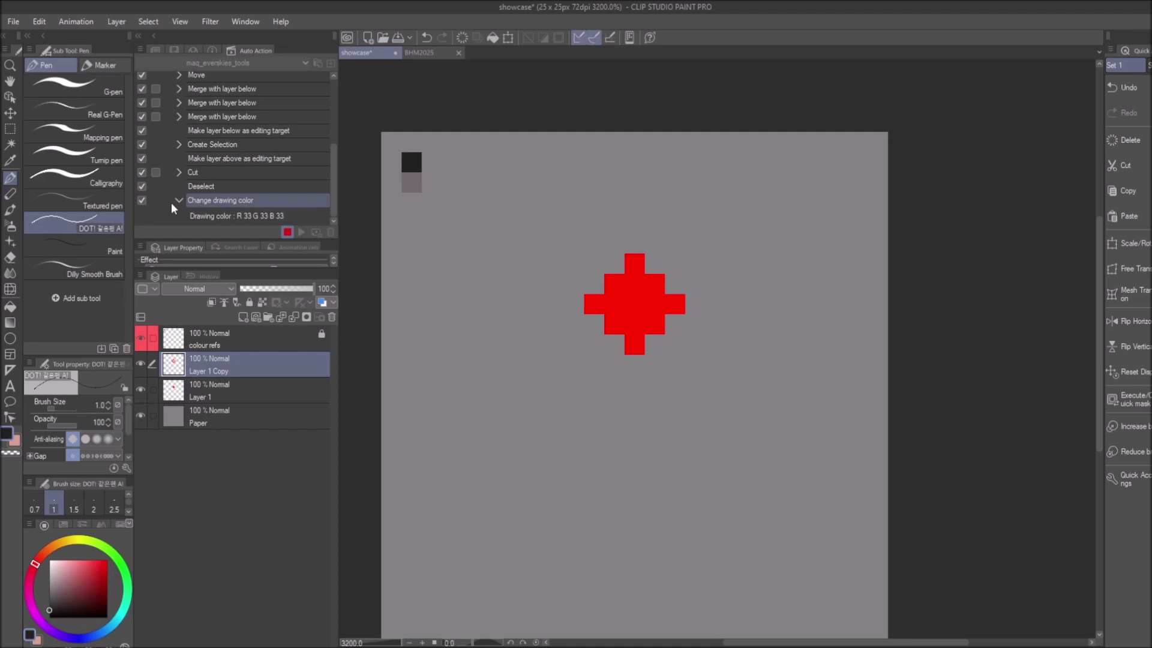
click(179, 201)
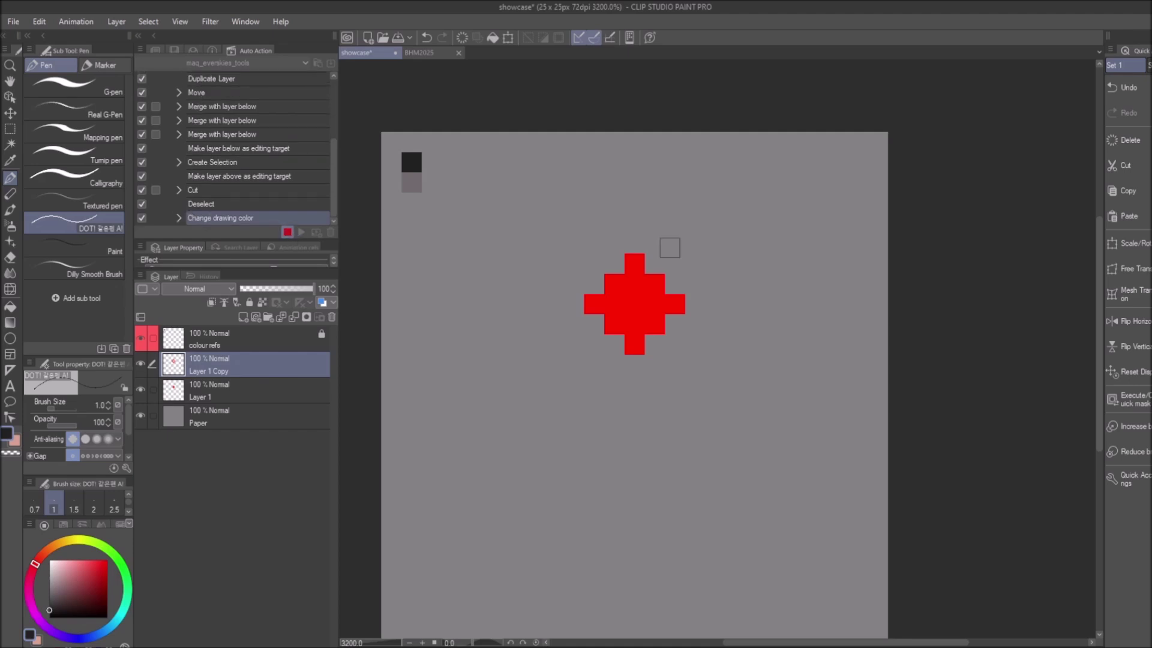
Record converting Layer 1 Copy to the drawing color so the outline takes the dark swatch color.
click(35, 21)
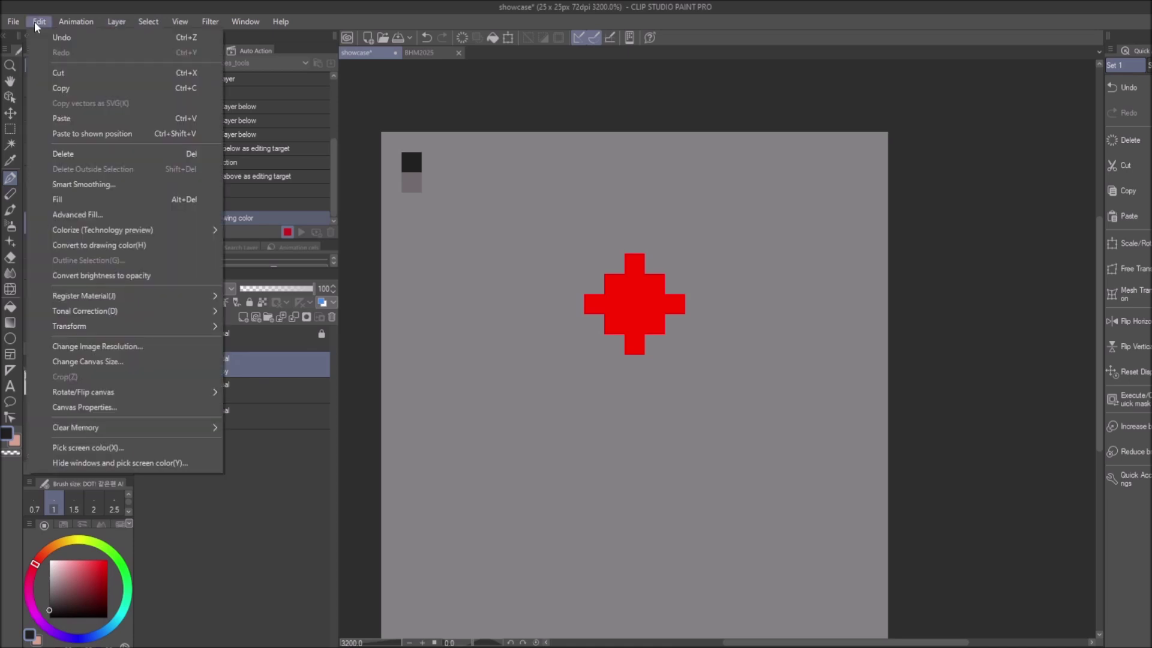
click(152, 245)
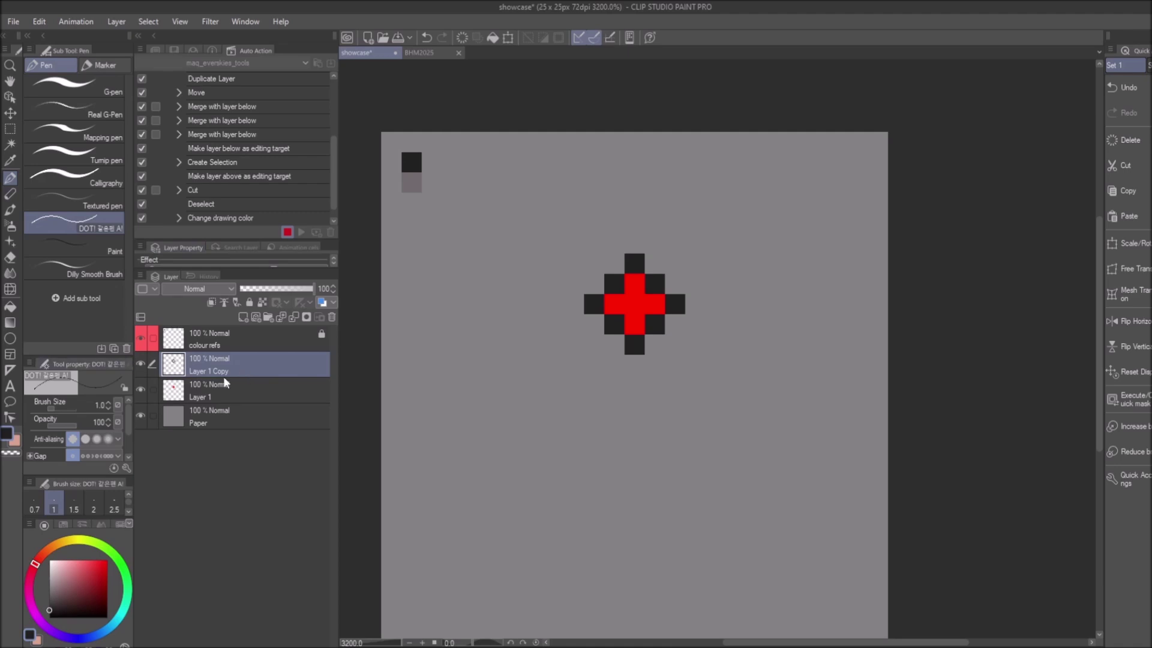
scroll(242, 95, down, 1)
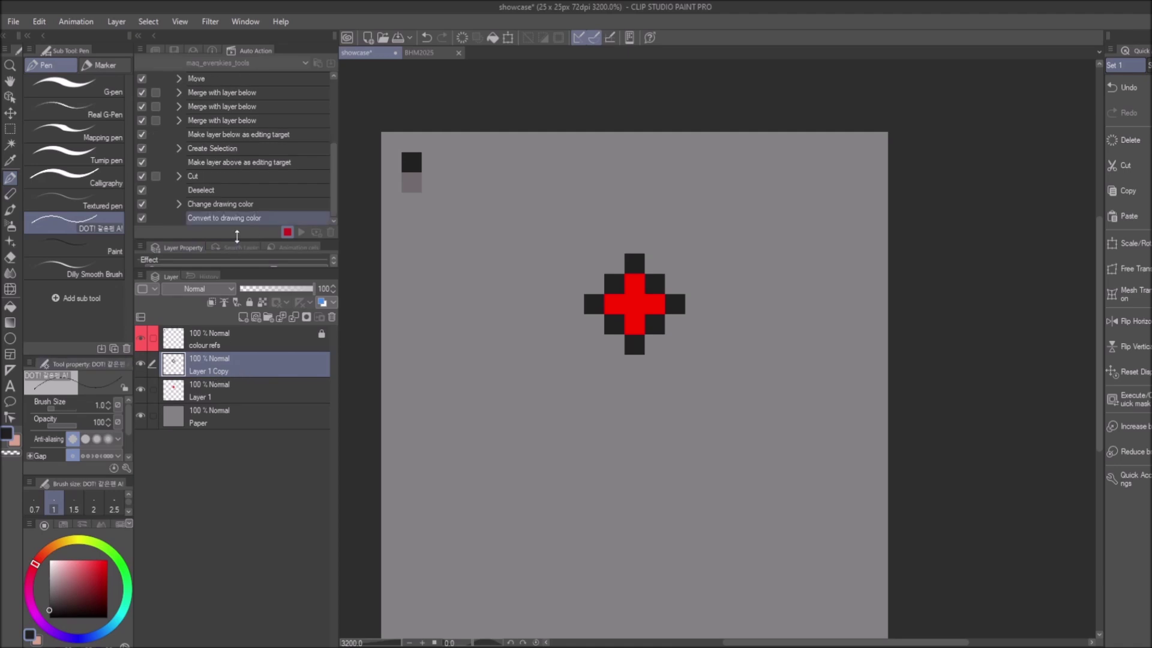
Record picking the lighter grey reference swatch as the drawing color and stop recording.
double_click(233, 216)
alt+click(412, 182)
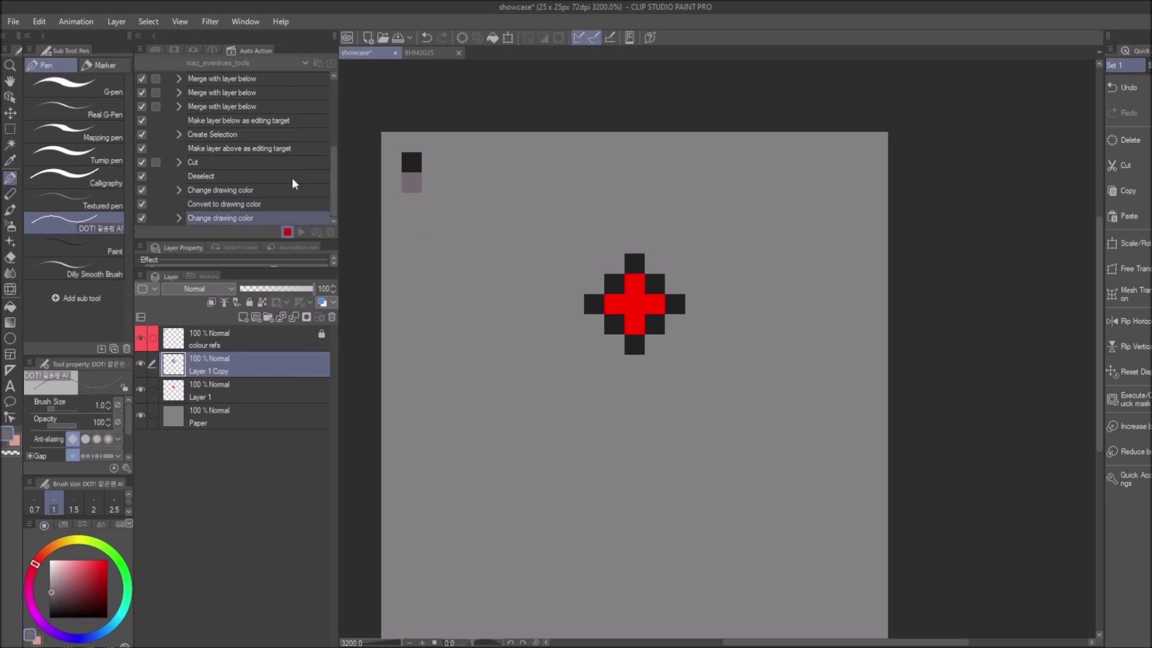
click(287, 231)
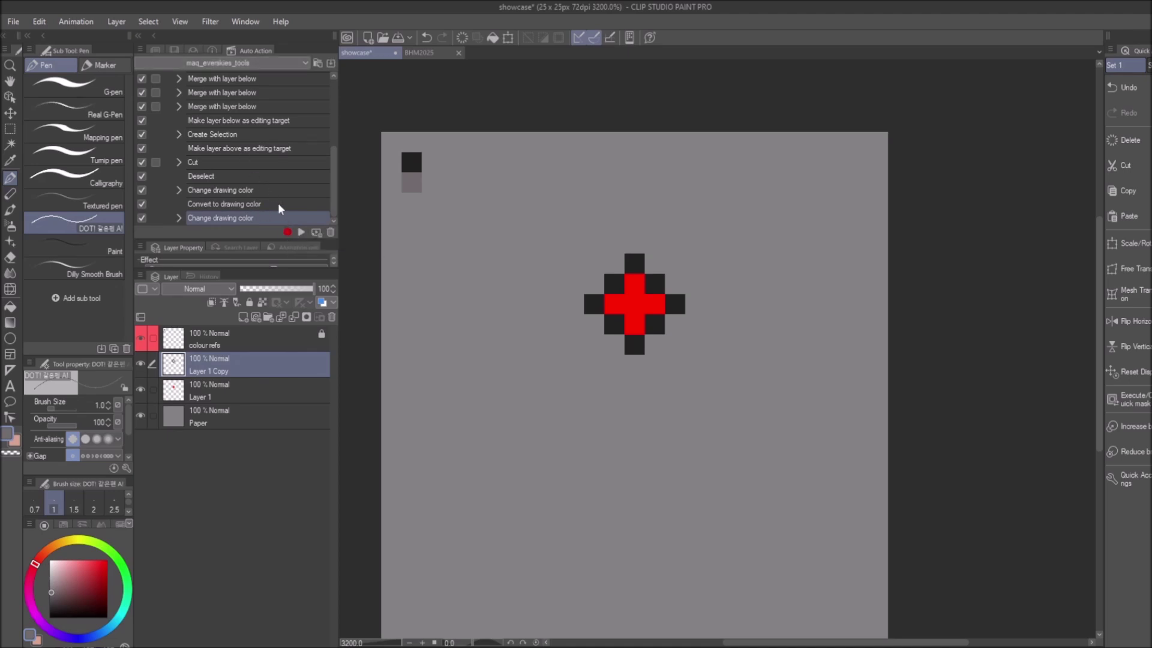
Duplicate the Convert to drawing color command and place the copy after the second Change drawing color command.
click(255, 207)
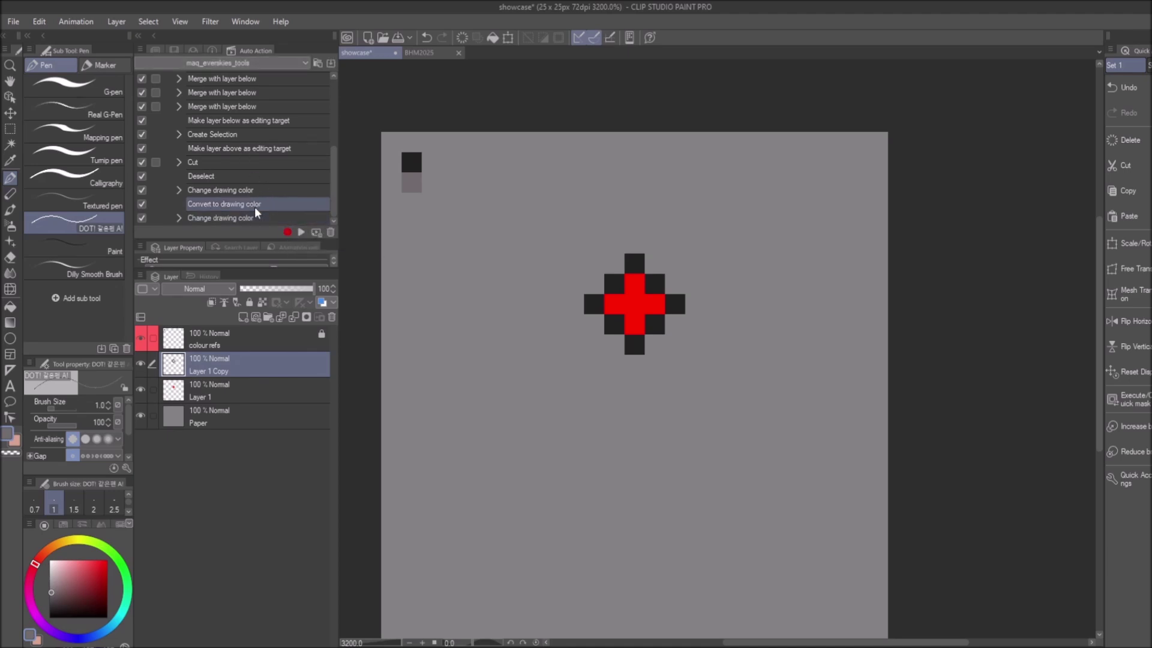
right_click(255, 207)
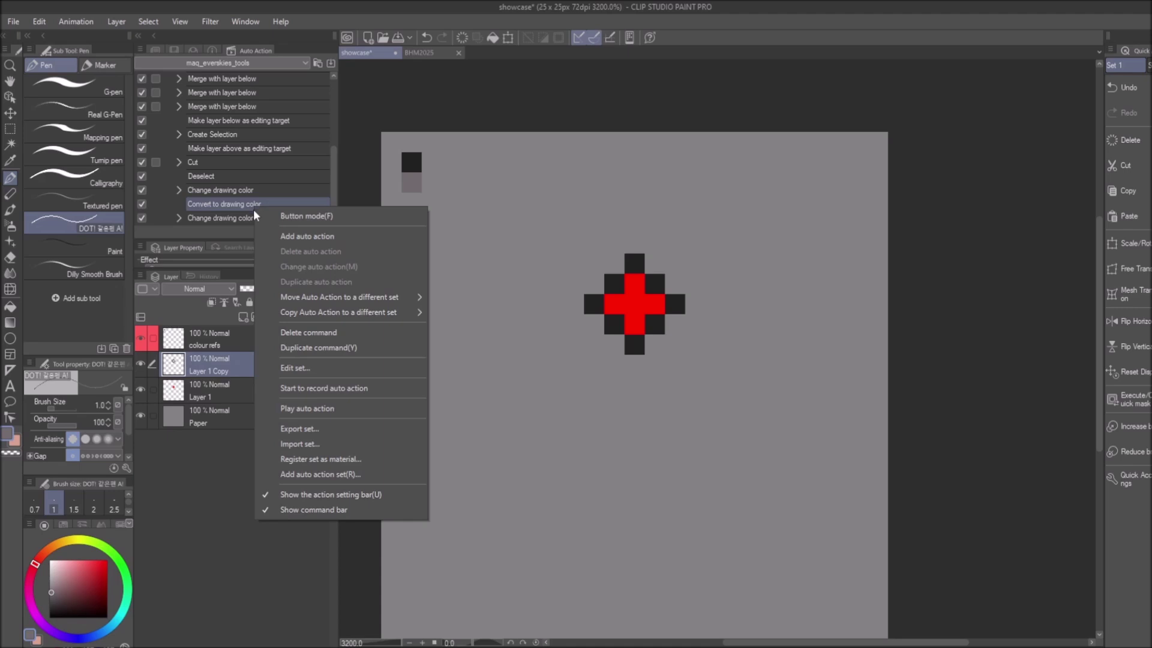
click(315, 348)
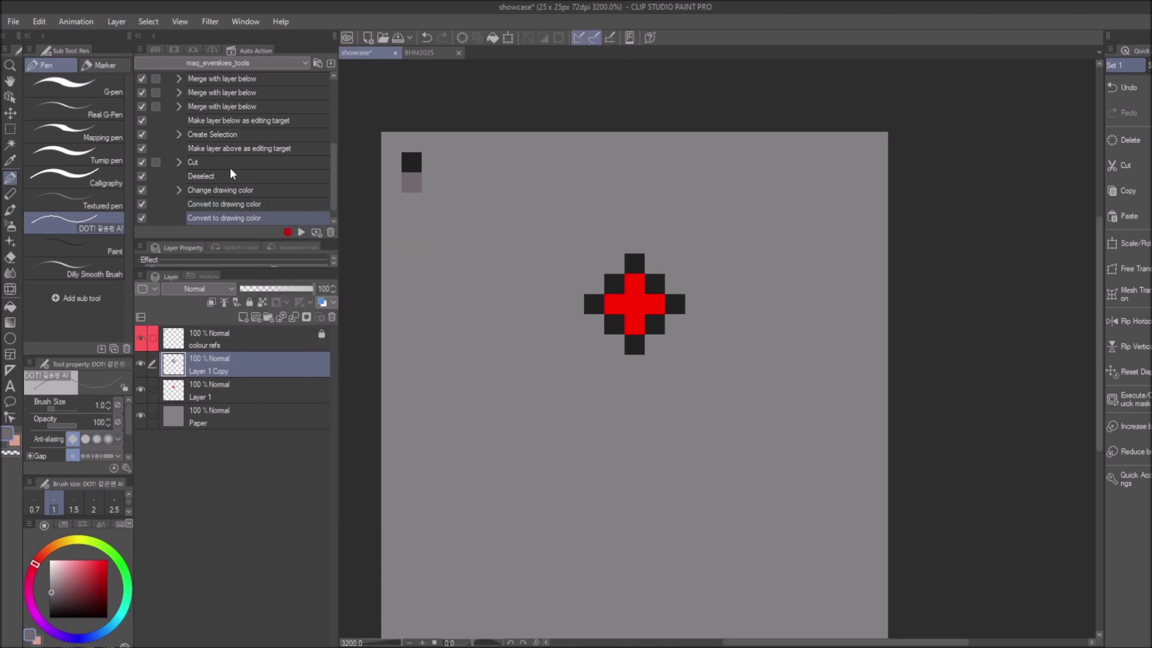
mouse_move(221, 222)
mouse_down()
mouse_move(218, 199)
mouse_move(234, 215)
mouse_up()
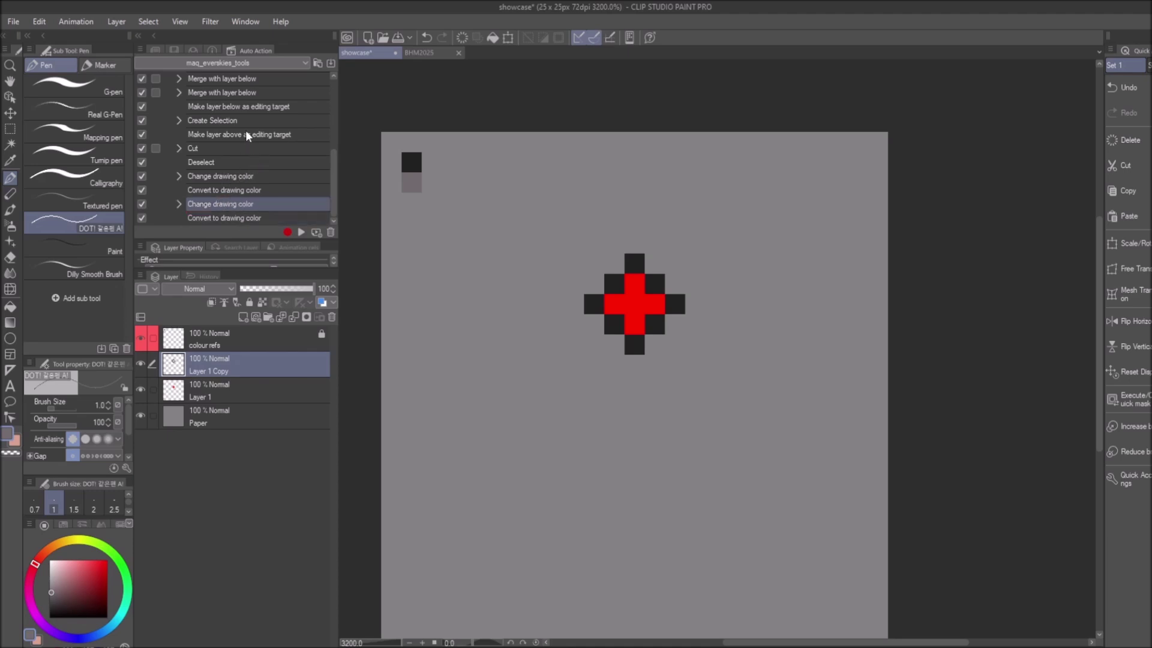
Duplicate the Make layer below as editing target command and place the copy just before the second Change drawing color command.
scroll(251, 126, up, 1)
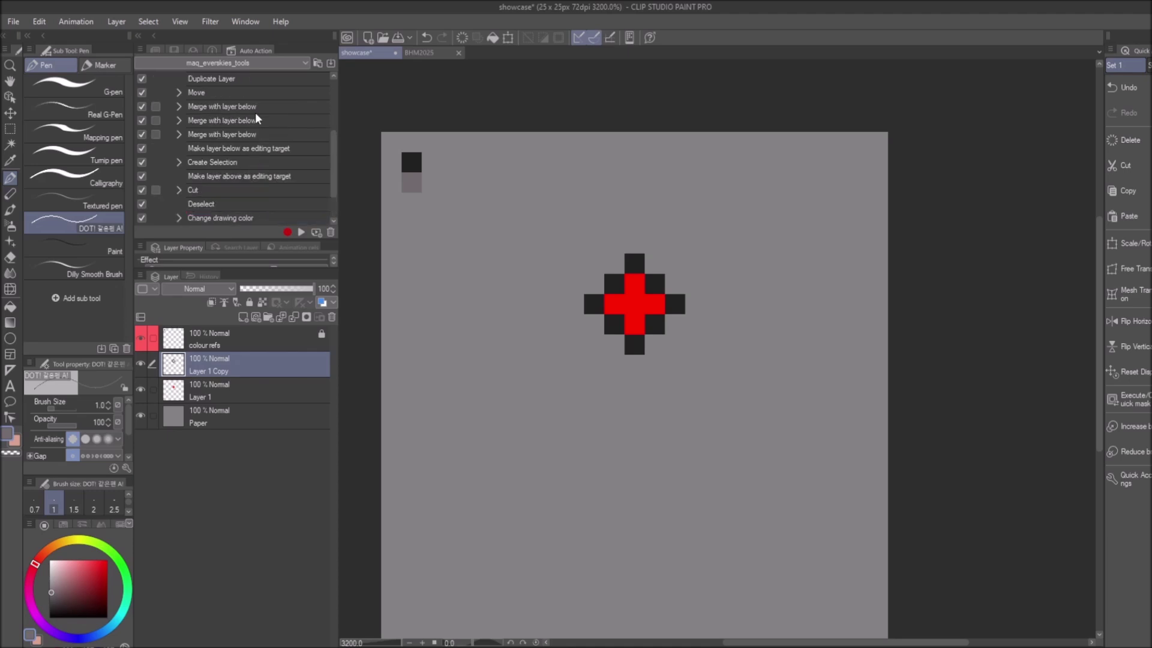
right_click(262, 149)
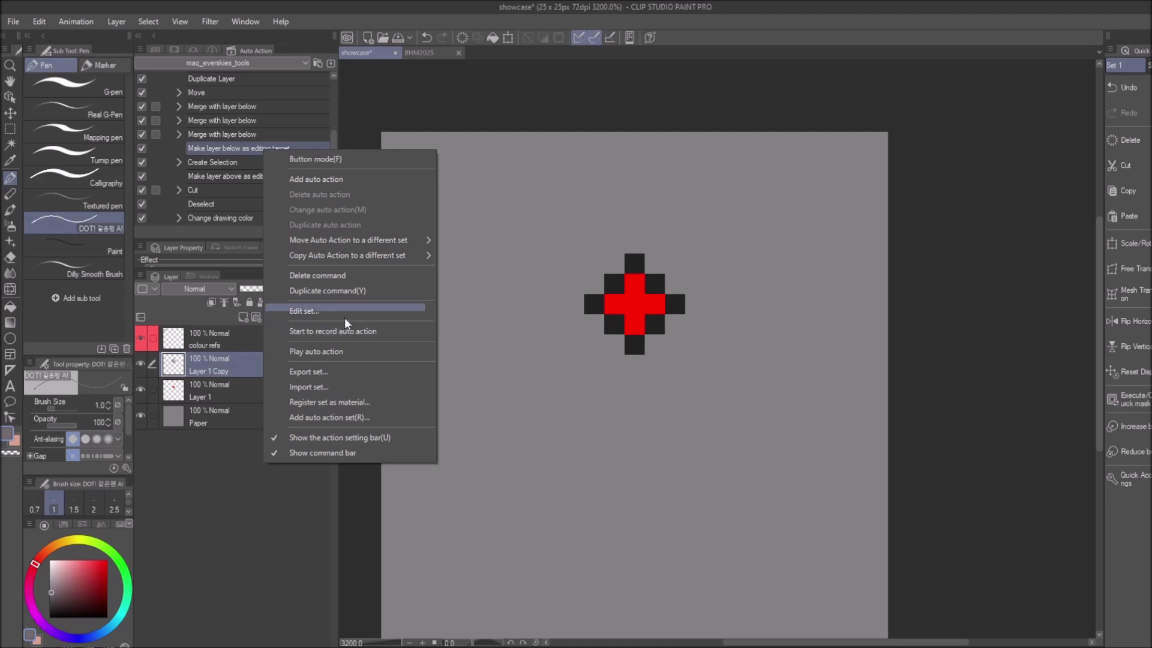
click(318, 291)
drag(240, 161, 240, 203)
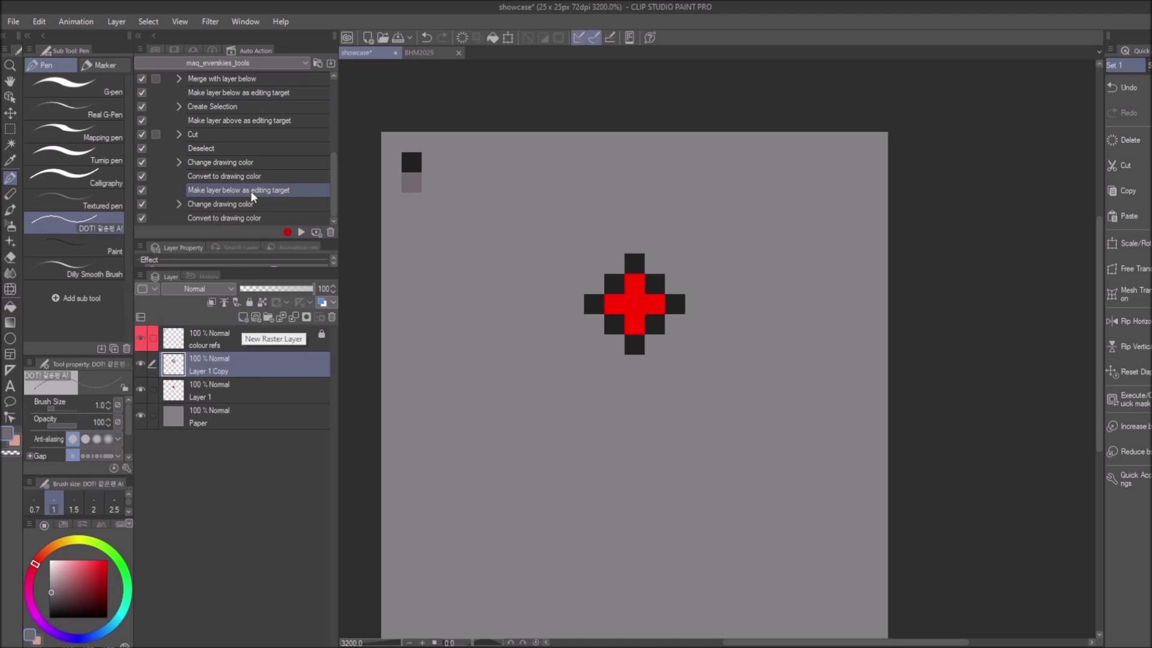
Add two new raster layers above Layer 1 Copy and draw a red five-pixel plus on the upper one, below the existing shape.
click(243, 318)
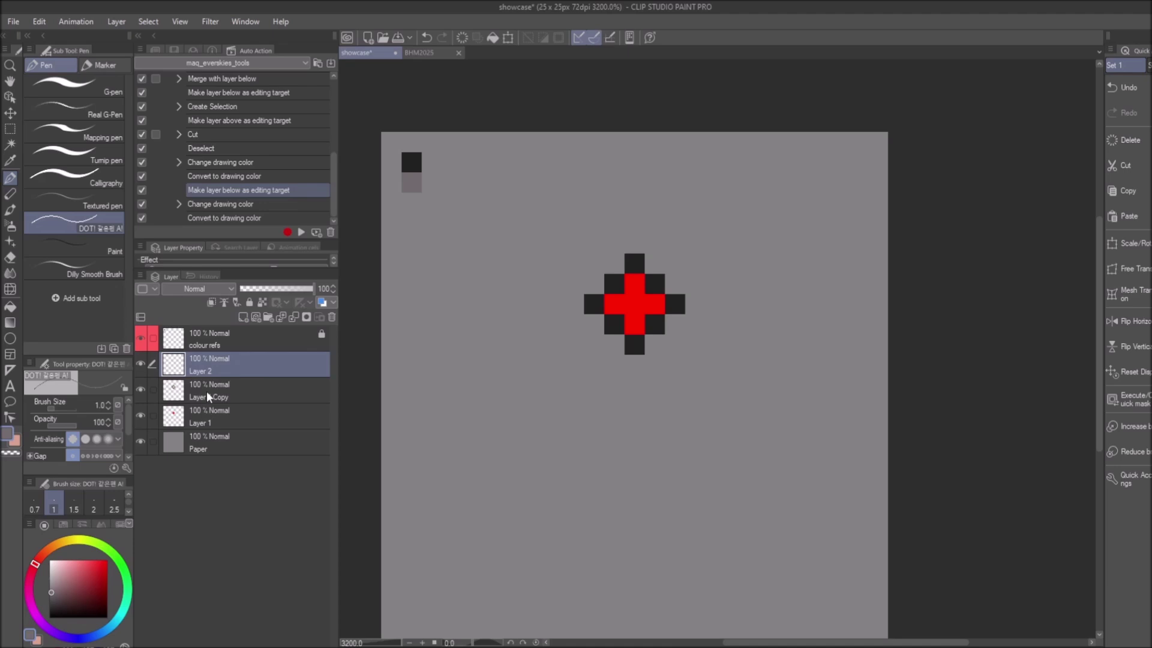
click(242, 317)
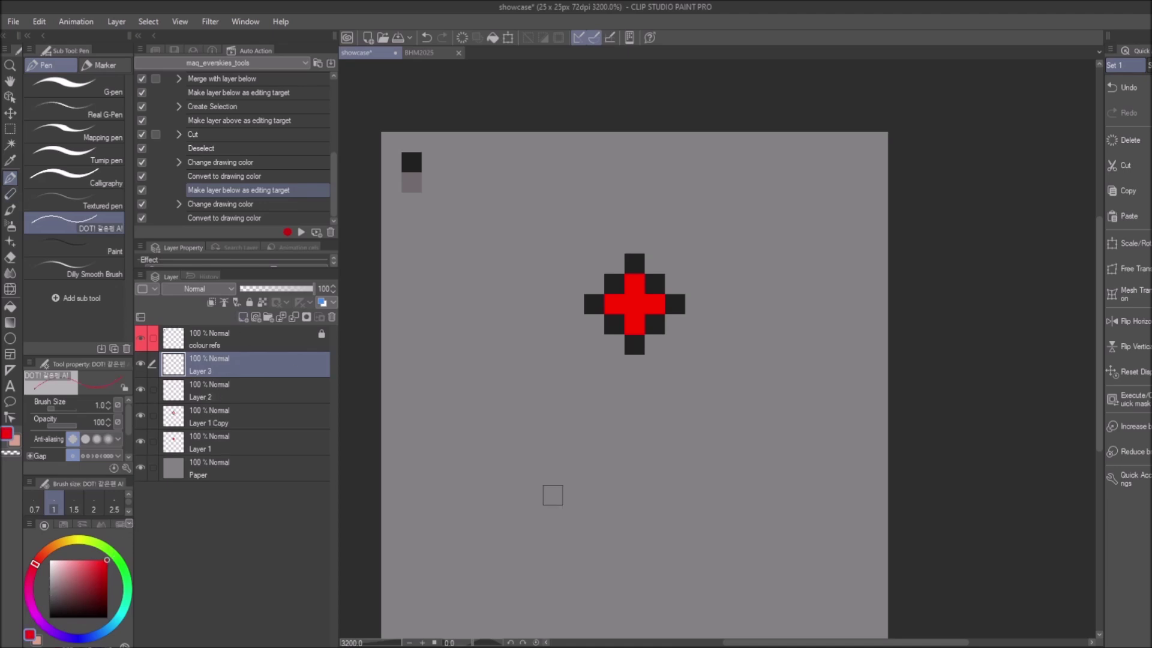
click(520, 430)
click(518, 445)
click(515, 466)
click(533, 446)
click(498, 447)
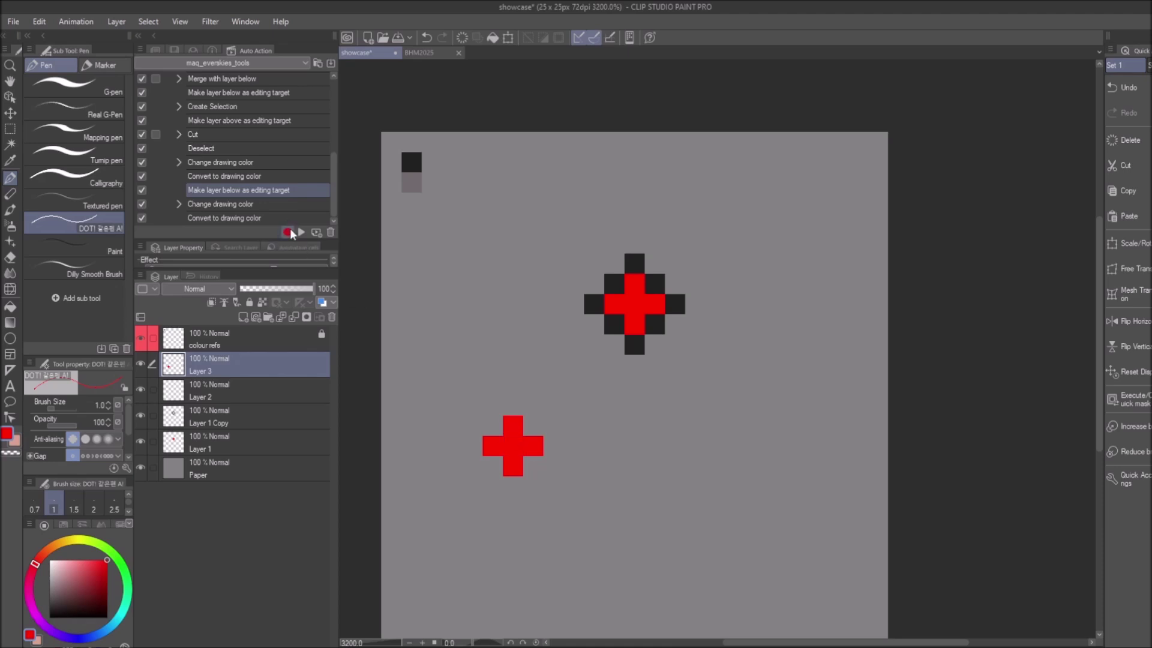
Play the whole "trial" auto action on Layer 3 with the new red plus.
scroll(279, 192, up, 3)
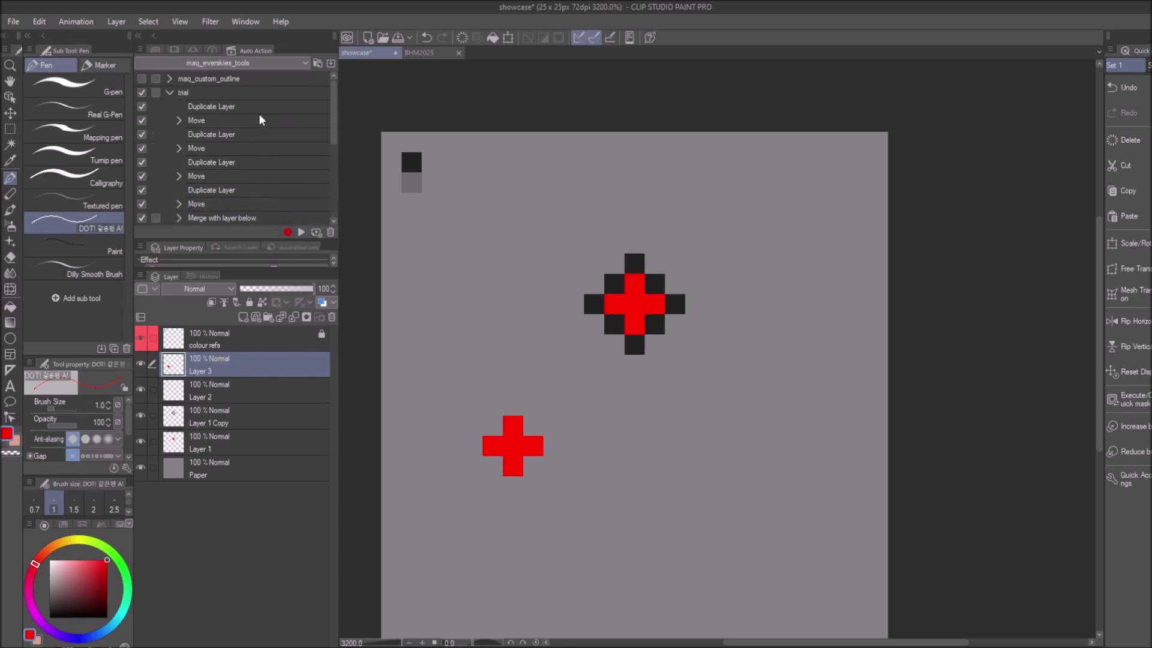
click(207, 91)
click(301, 231)
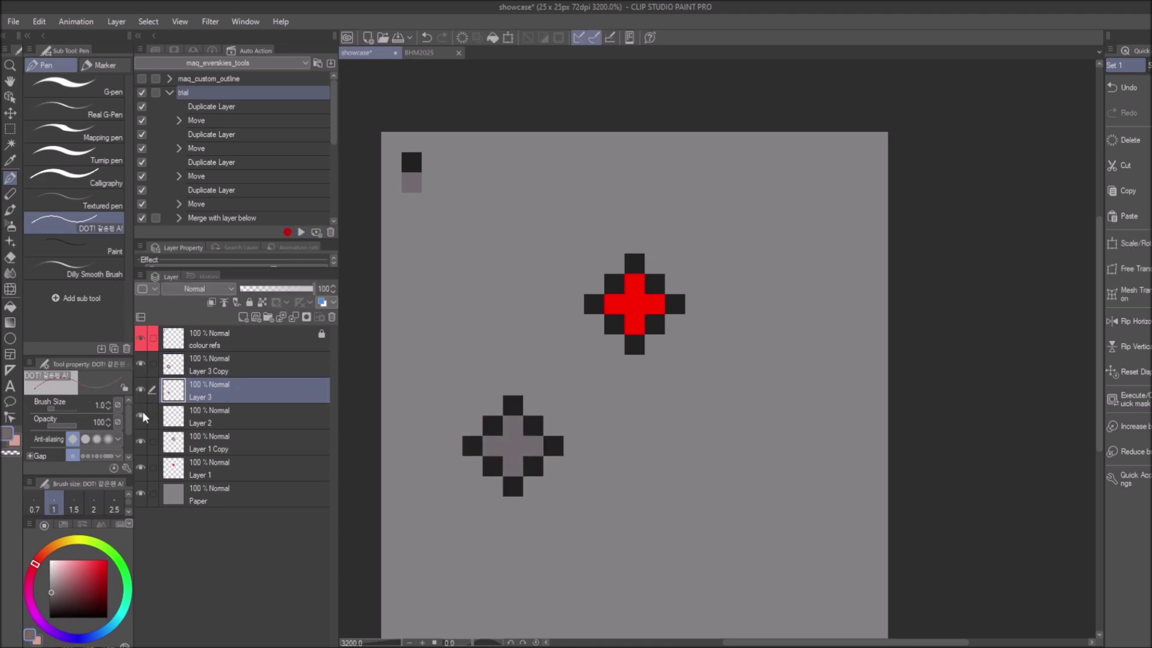
Toggle the visibility of Layer 3 and Layer 3 Copy to check the separated fill and outline.
click(139, 389)
click(138, 388)
click(139, 361)
click(139, 361)
click(141, 390)
click(144, 392)
click(142, 366)
click(141, 366)
click(146, 391)
click(146, 391)
Enlarge the Auto Action palette to show all of "trial"'s commands and check the first Move command's settings.
mouse_move(332, 113)
mouse_down()
mouse_move(333, 211)
mouse_move(329, 120)
mouse_up()
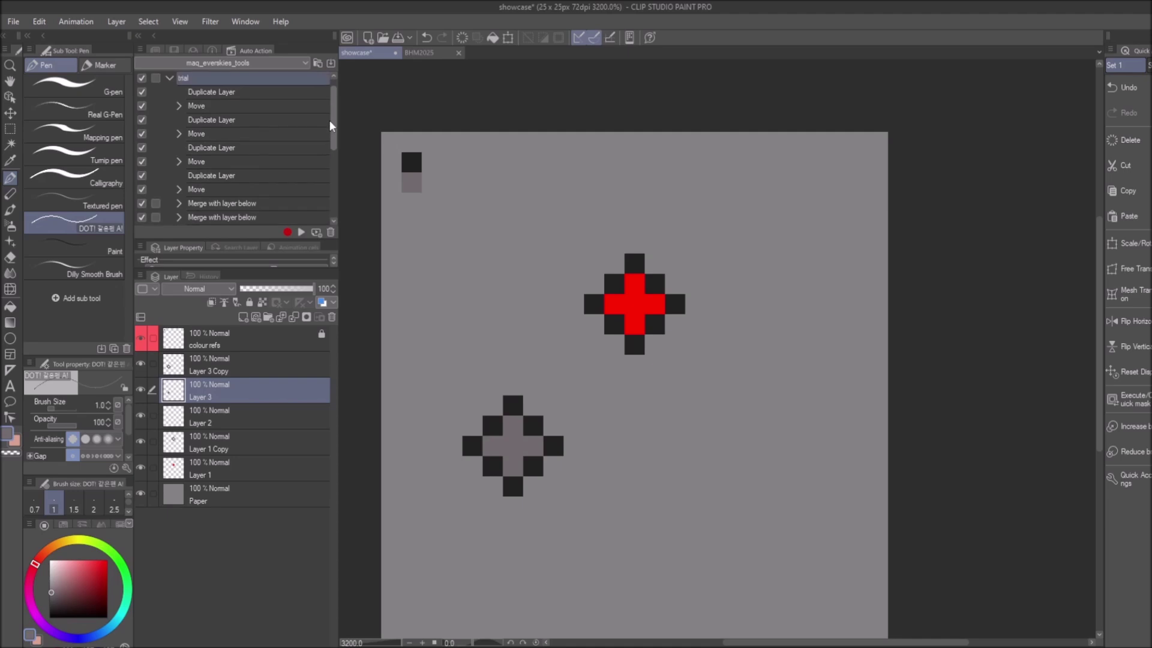
drag(247, 238, 248, 547)
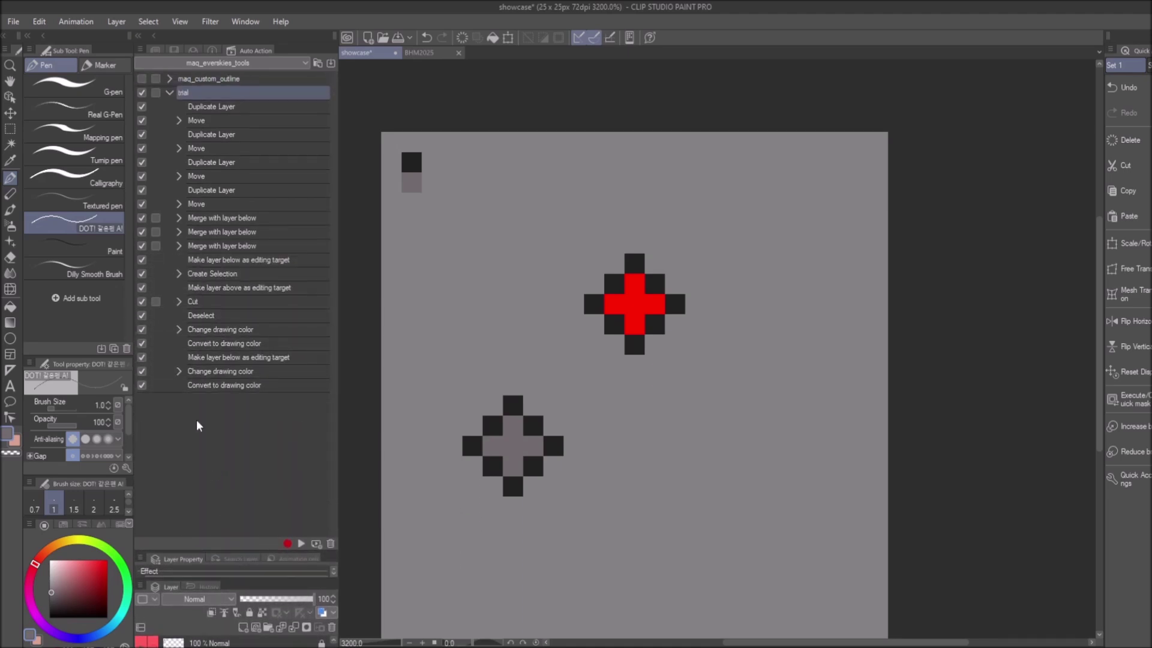
click(186, 125)
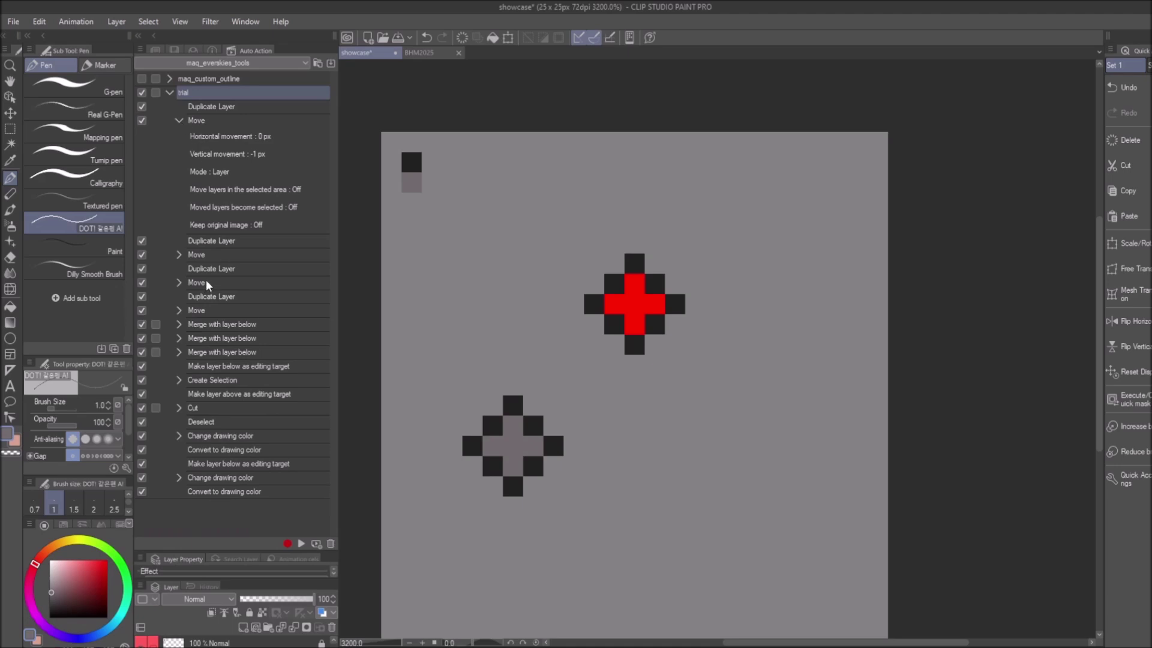
click(179, 122)
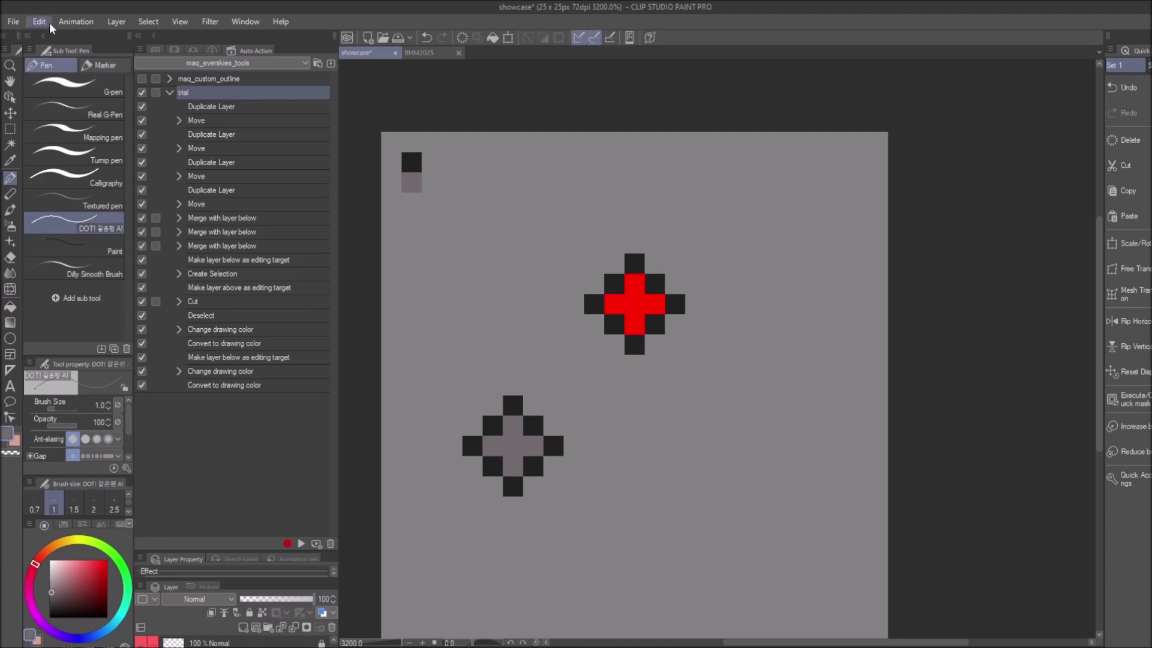
Examine the layer commands for changing the selected layer above or below and for making a selection from a layer.
click(114, 24)
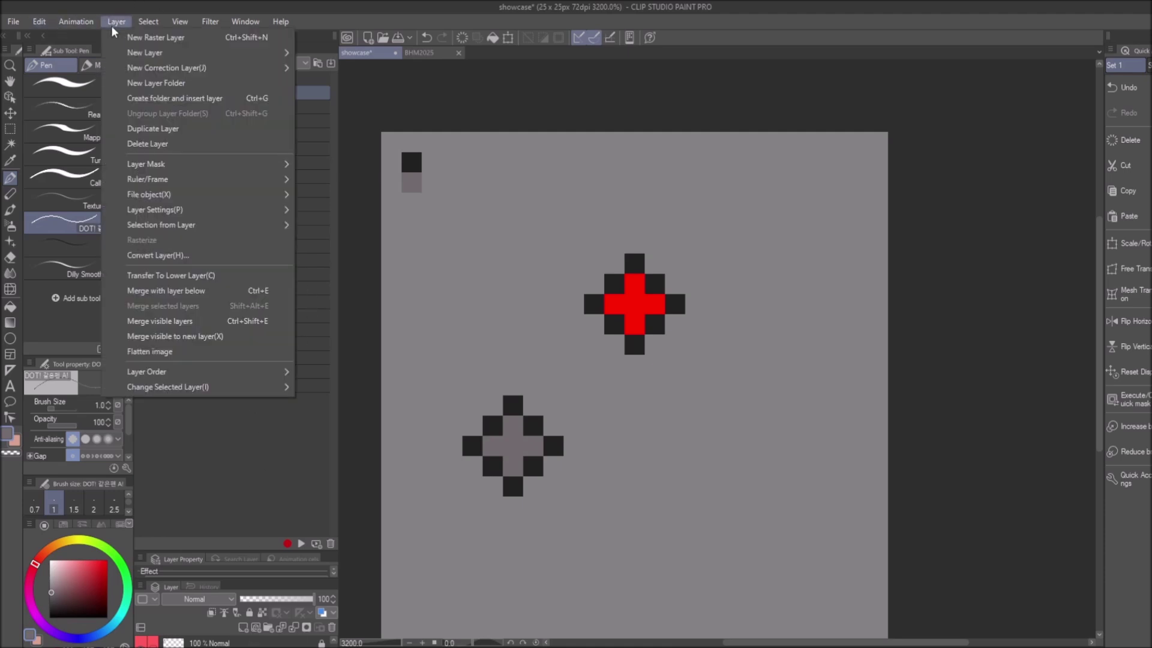
mouse_move(234, 387)
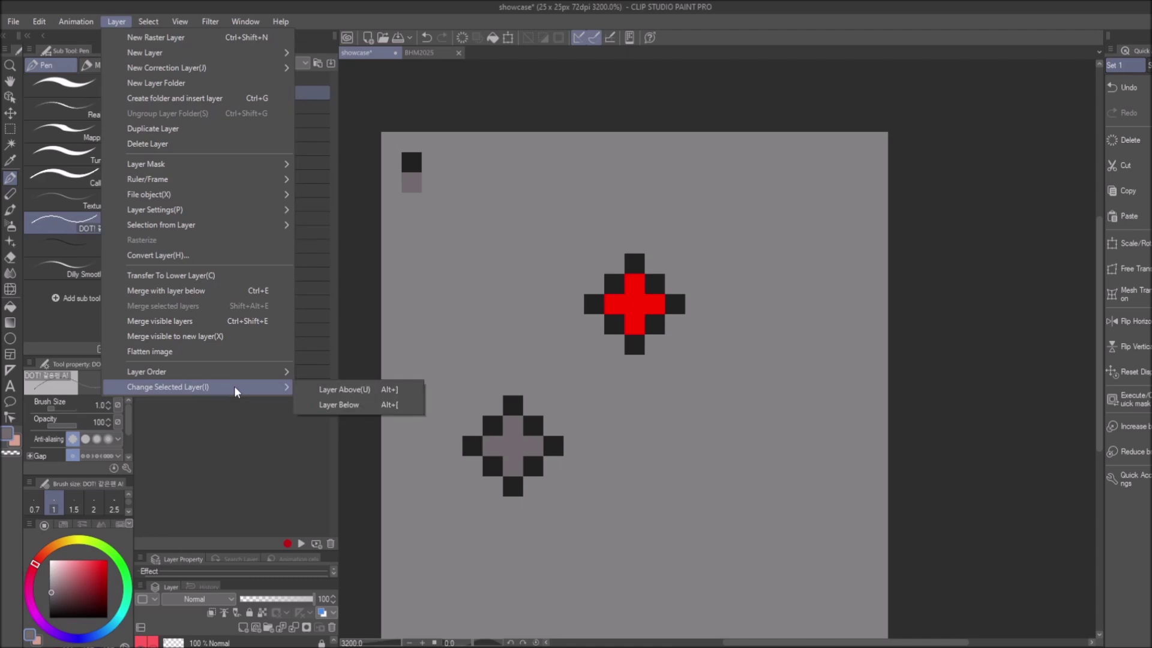
click(372, 254)
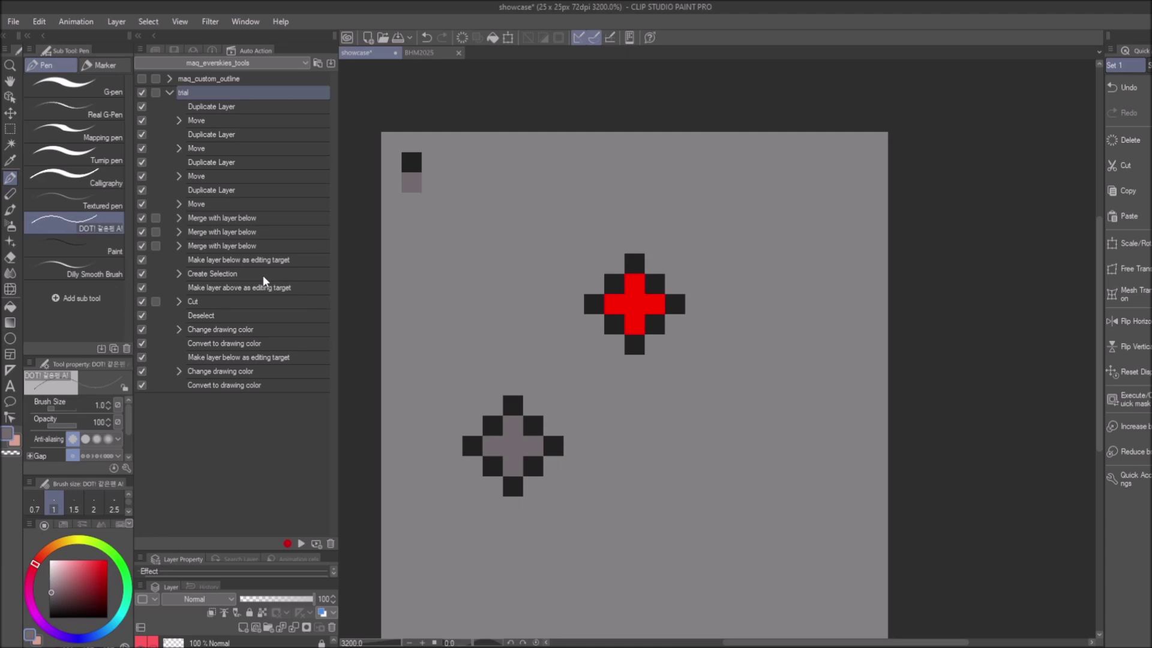
right_click(247, 641)
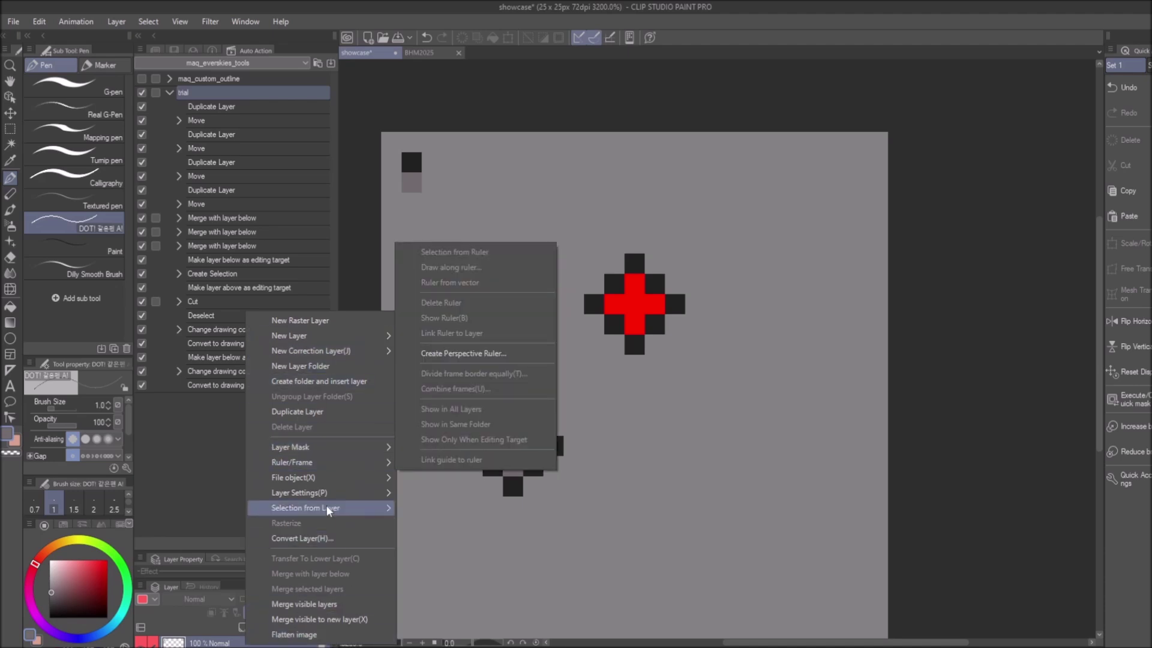
mouse_move(326, 505)
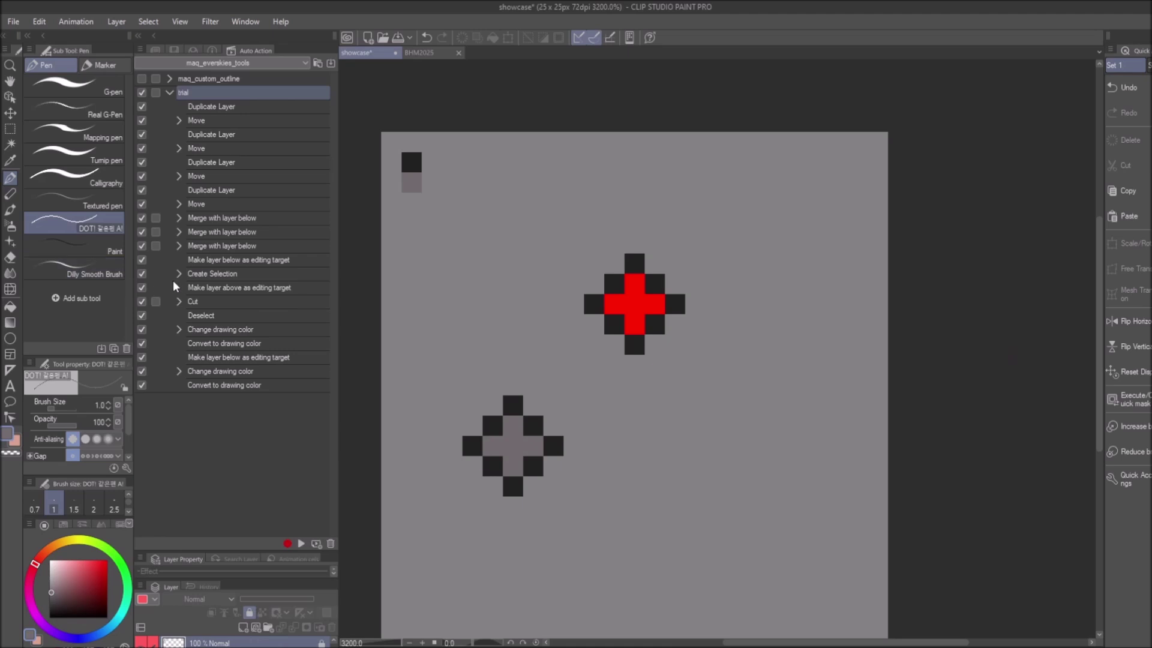